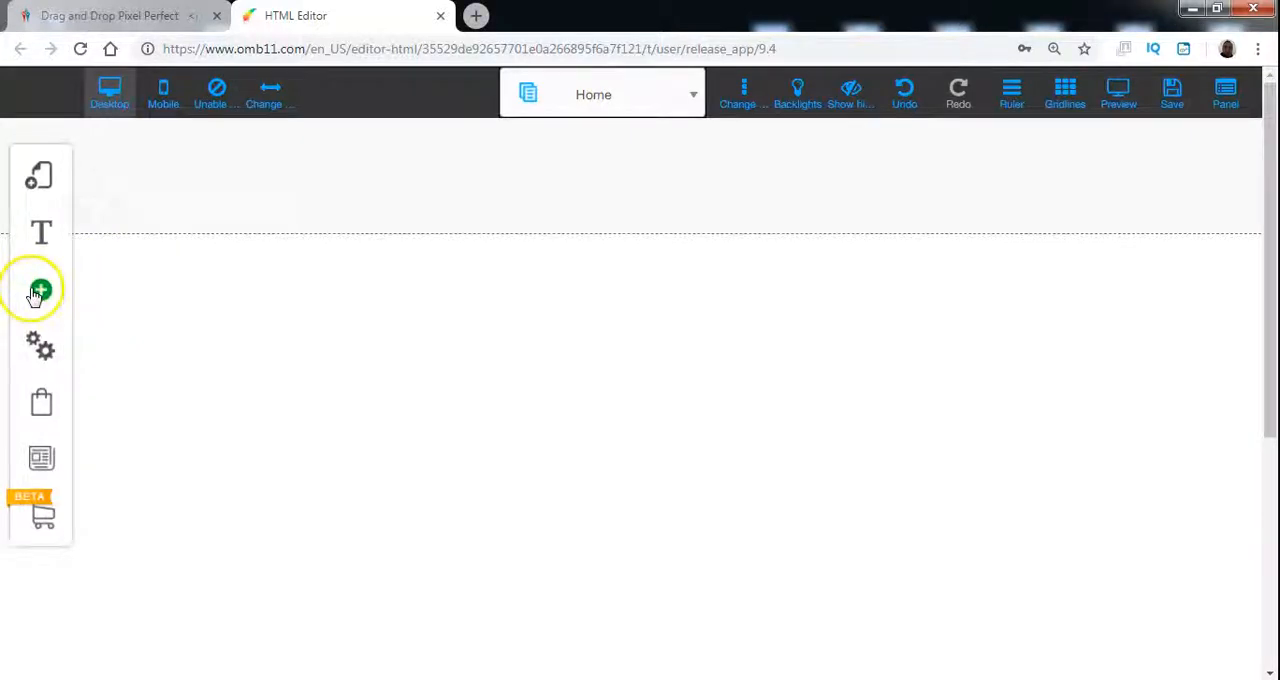
Step: Add the orange square-style timer element to the Home page
left_click_drag(250, 266, 271, 466)
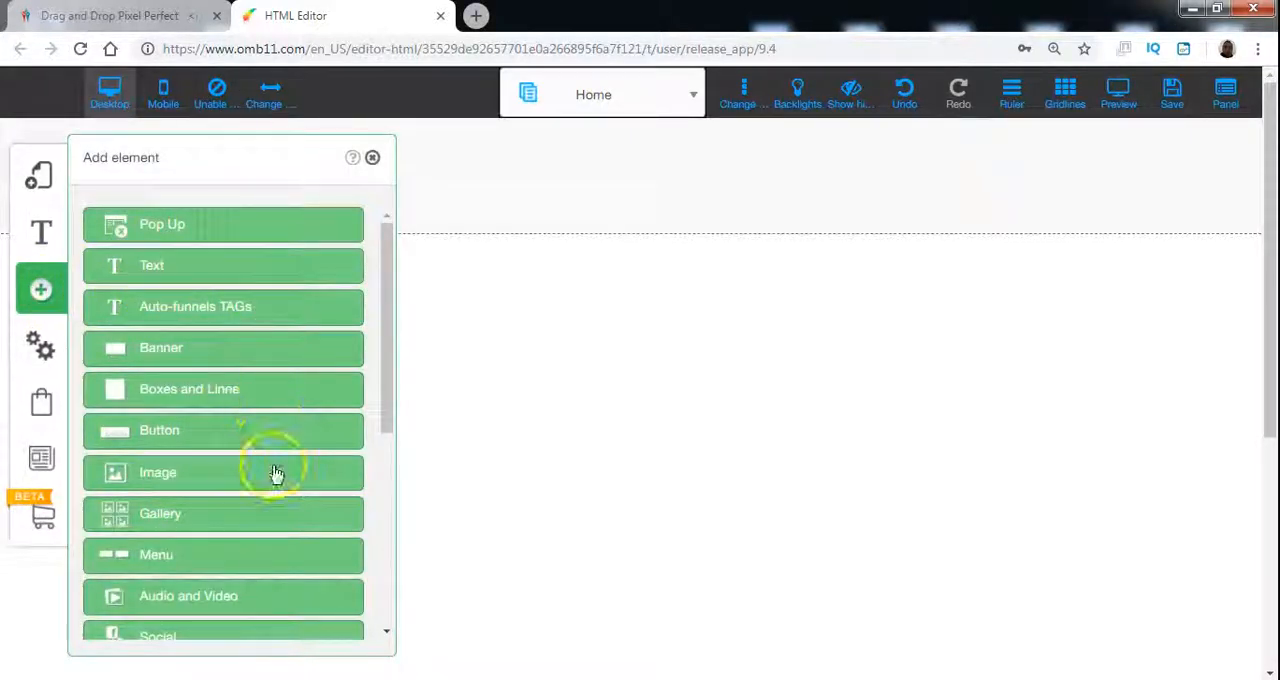
scroll(271, 466, "down", 5)
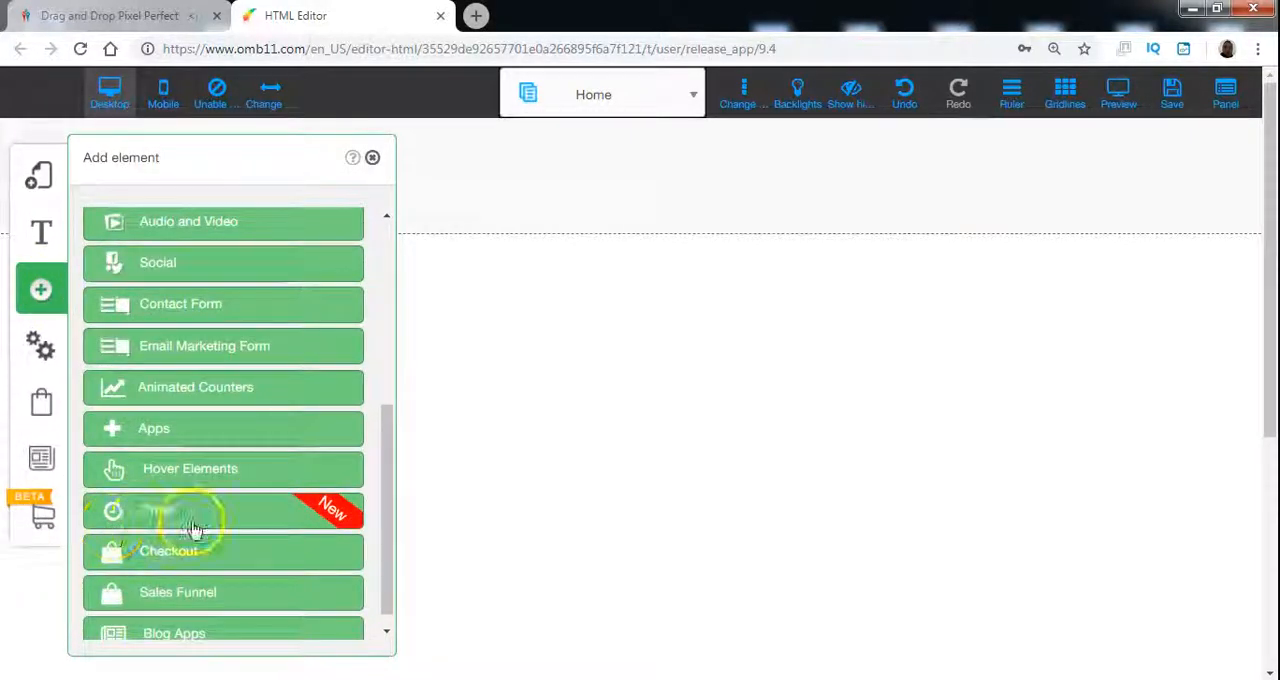
left_click(193, 512)
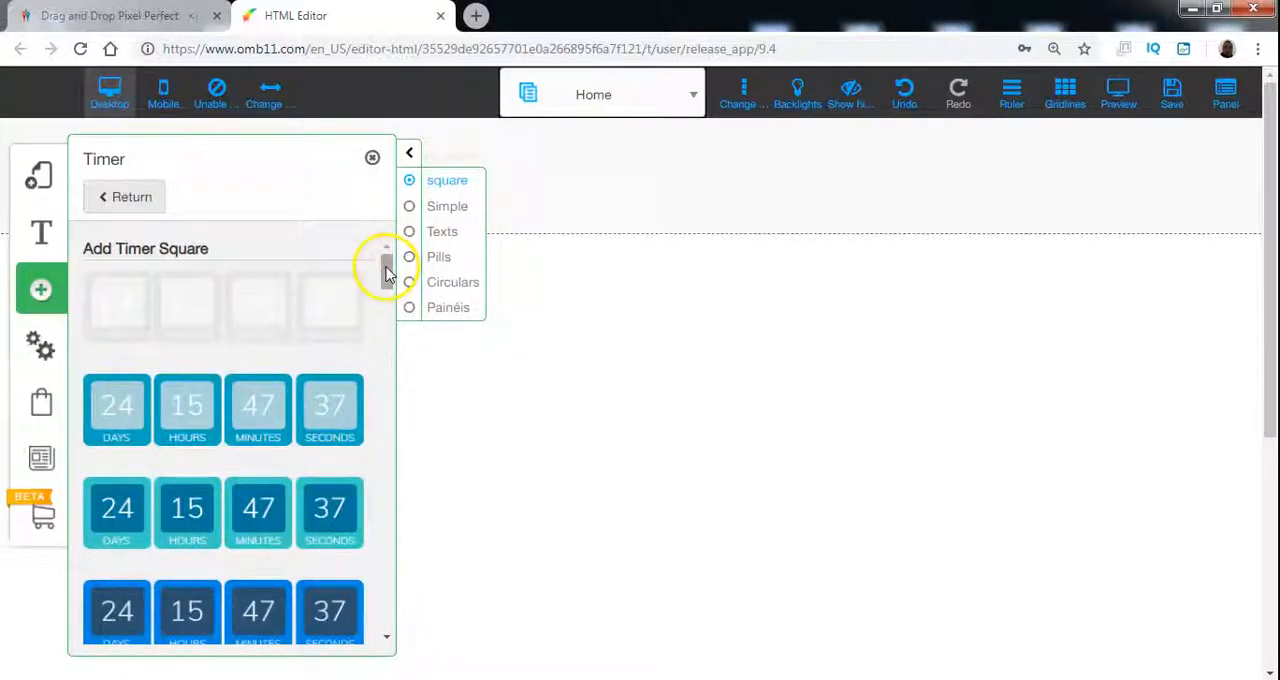
left_click_drag(387, 272, 383, 314)
left_click(262, 320)
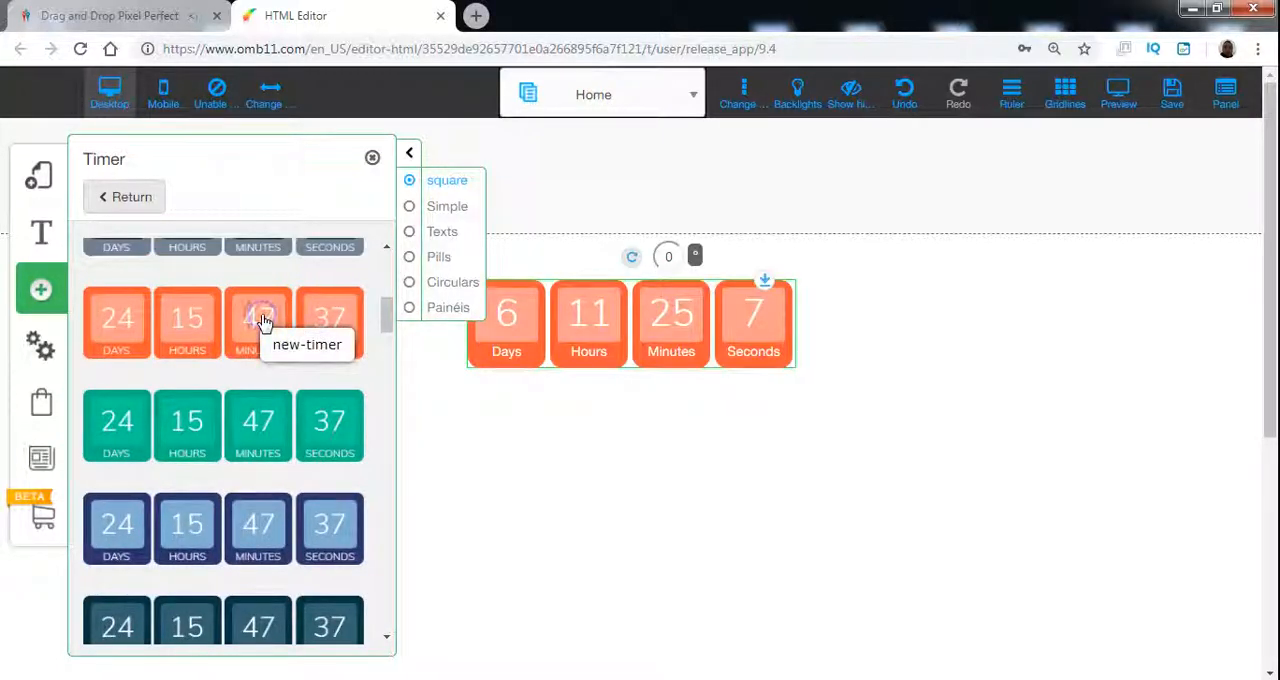
left_click(570, 502)
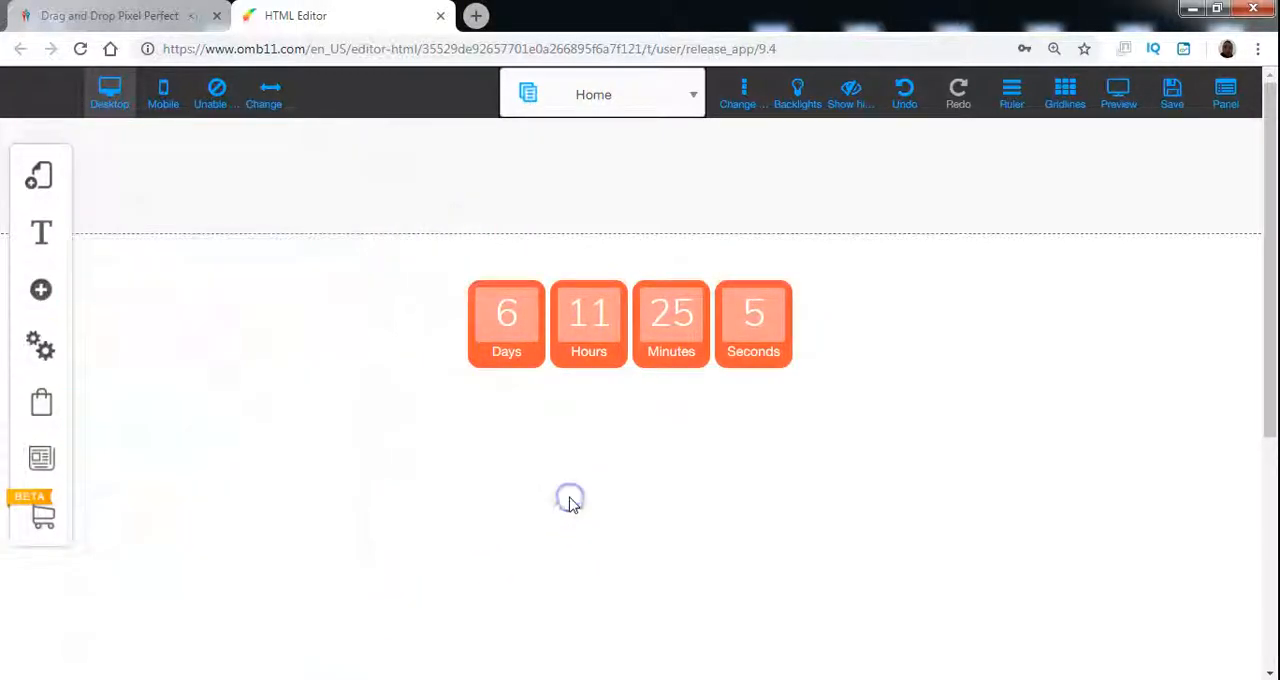
Step: Open the orange timer's size settings and move the timer slightly up and to the left on the page
left_click(640, 303)
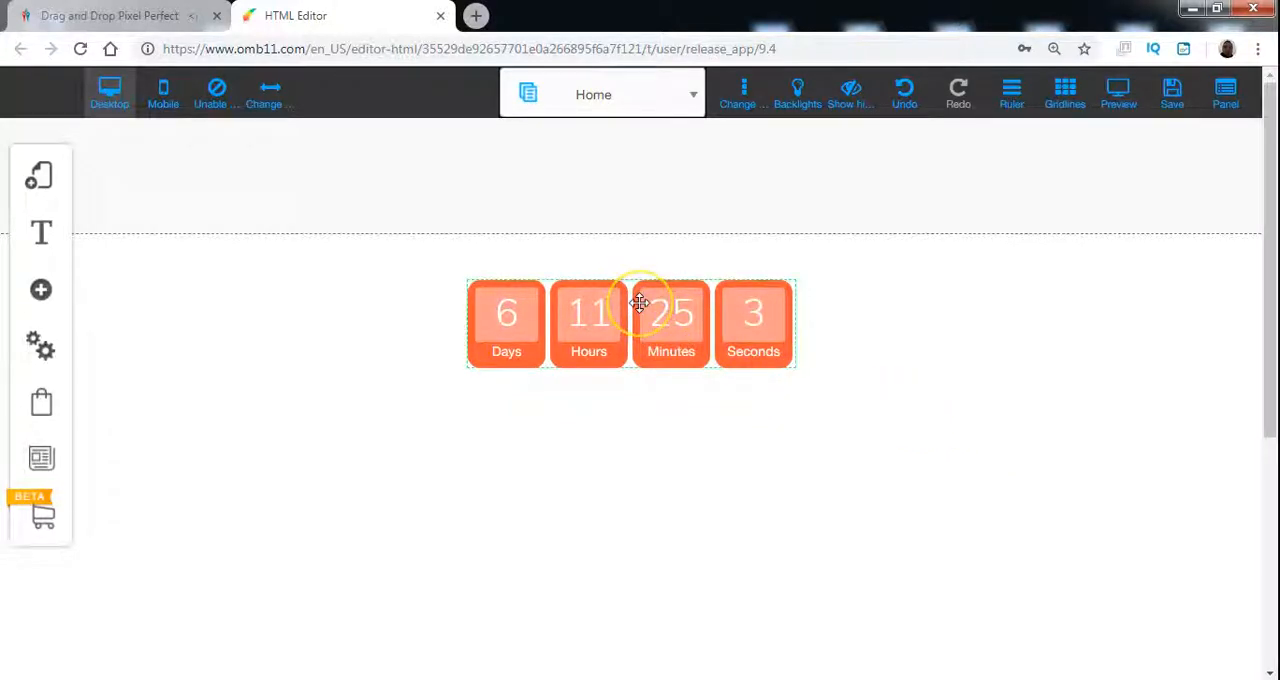
left_click(640, 303)
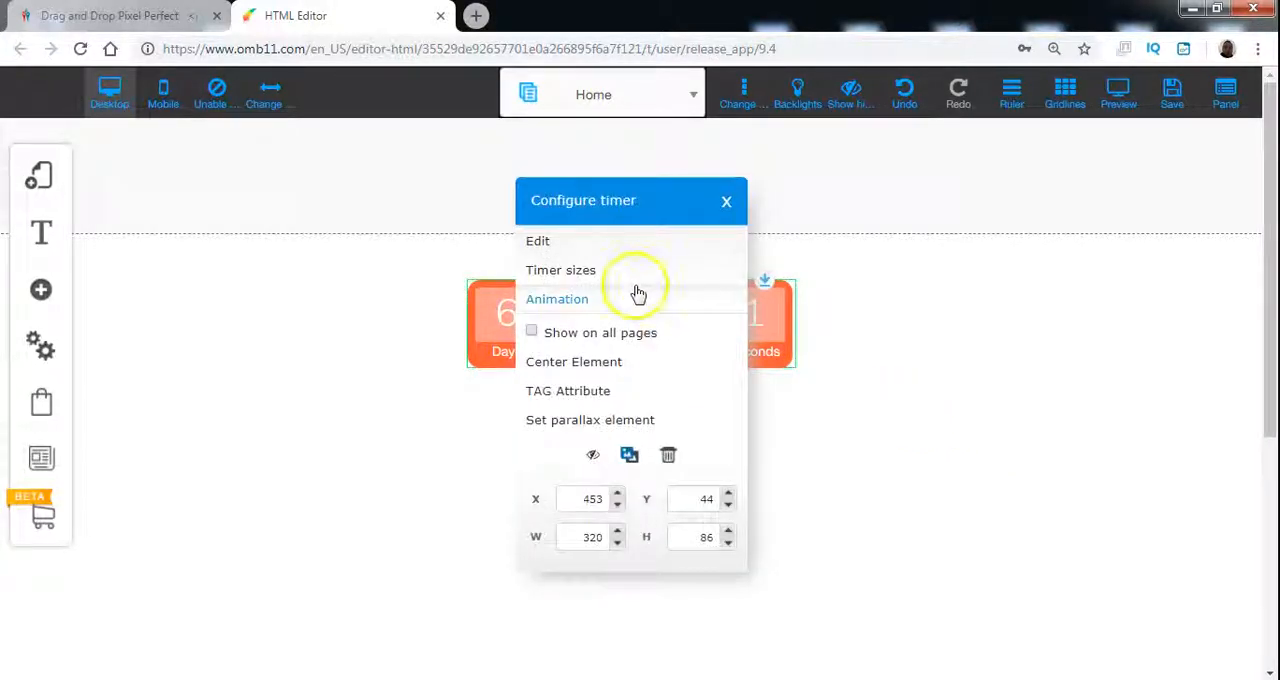
left_click(633, 278)
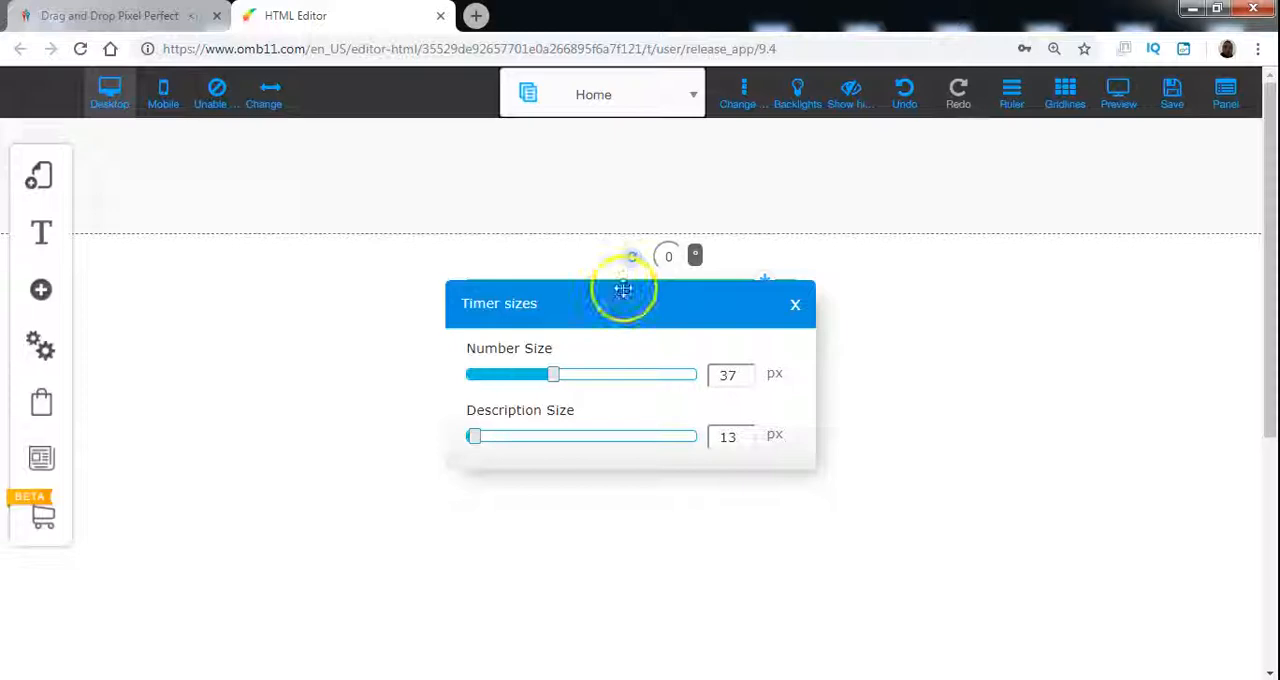
left_click_drag(620, 310, 803, 487)
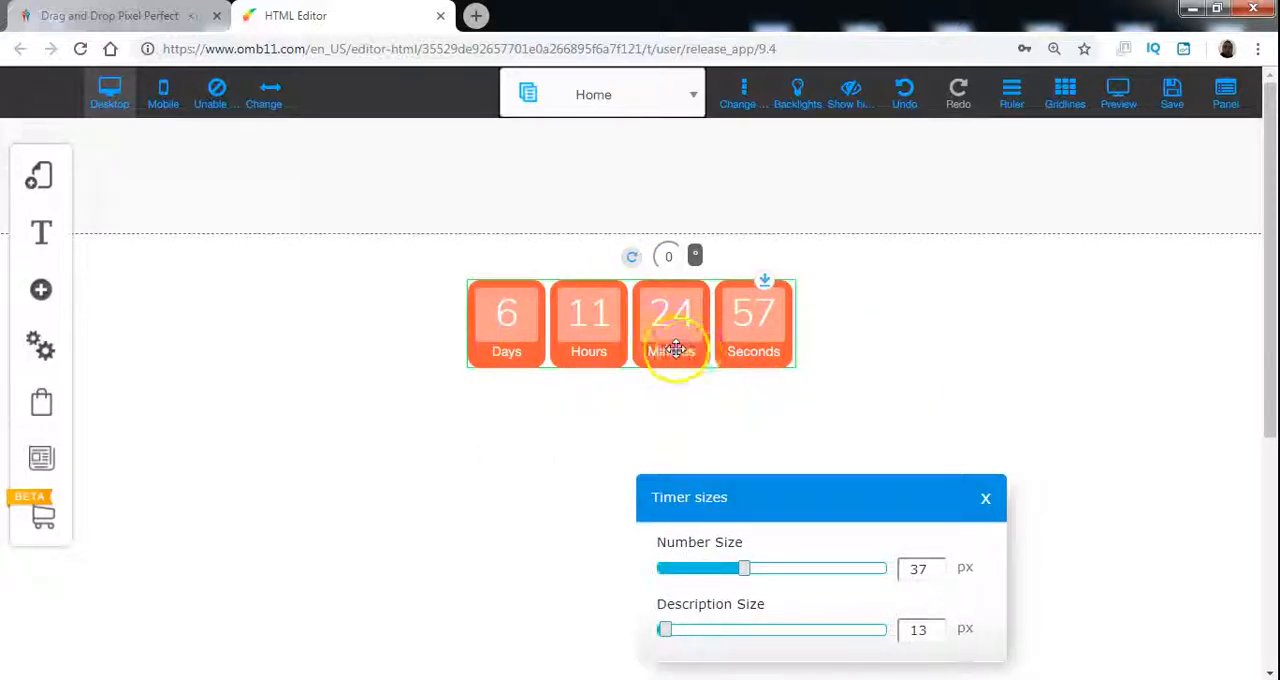
left_click_drag(676, 348, 609, 335)
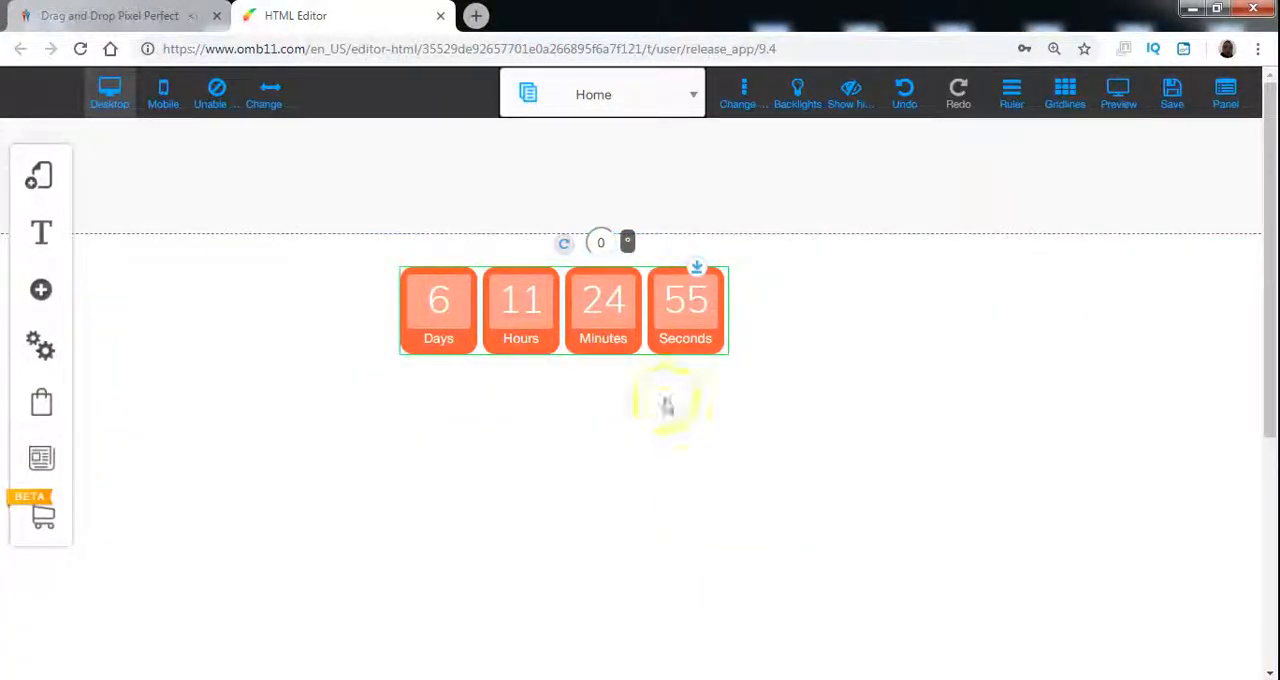
Step: Set the timer's number size to 28 px and its description size to 37 px
left_click(631, 309)
left_click(621, 272)
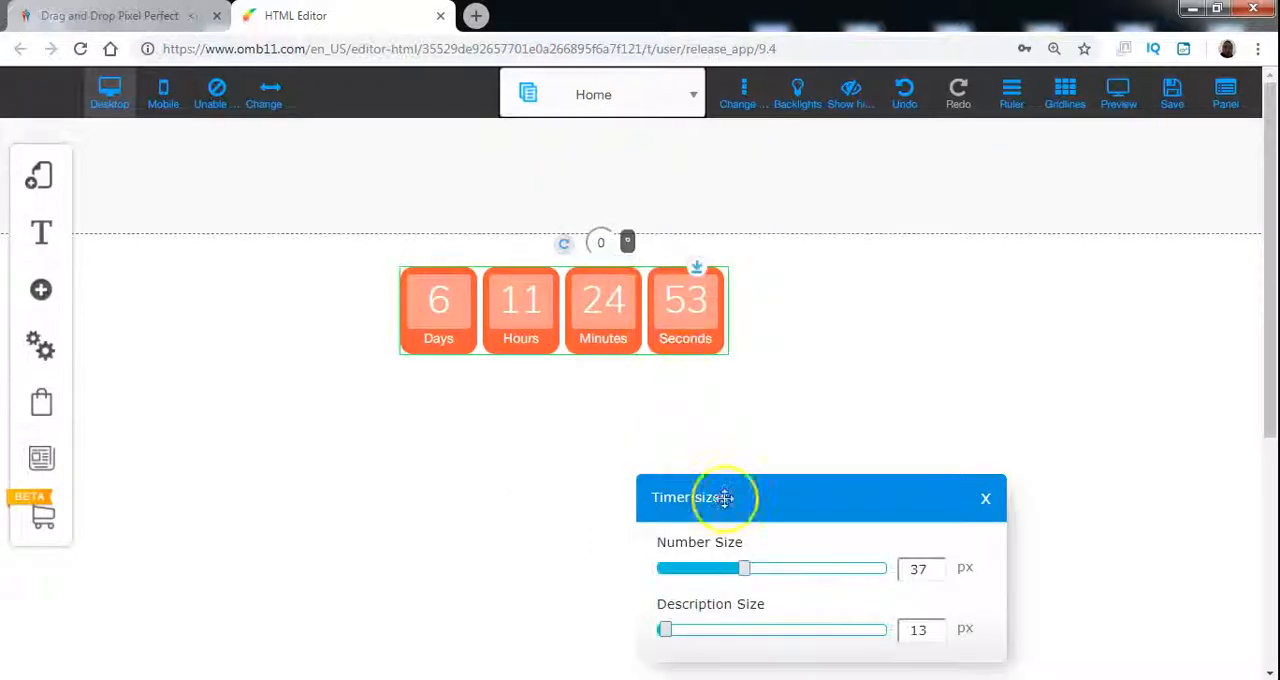
left_click_drag(751, 566, 720, 570)
left_click_drag(665, 632, 733, 643)
left_click_drag(727, 578, 719, 577)
mouse_move(727, 635)
left_mouse_down()
mouse_move(712, 634)
mouse_move(837, 649)
mouse_move(745, 643)
left_mouse_up()
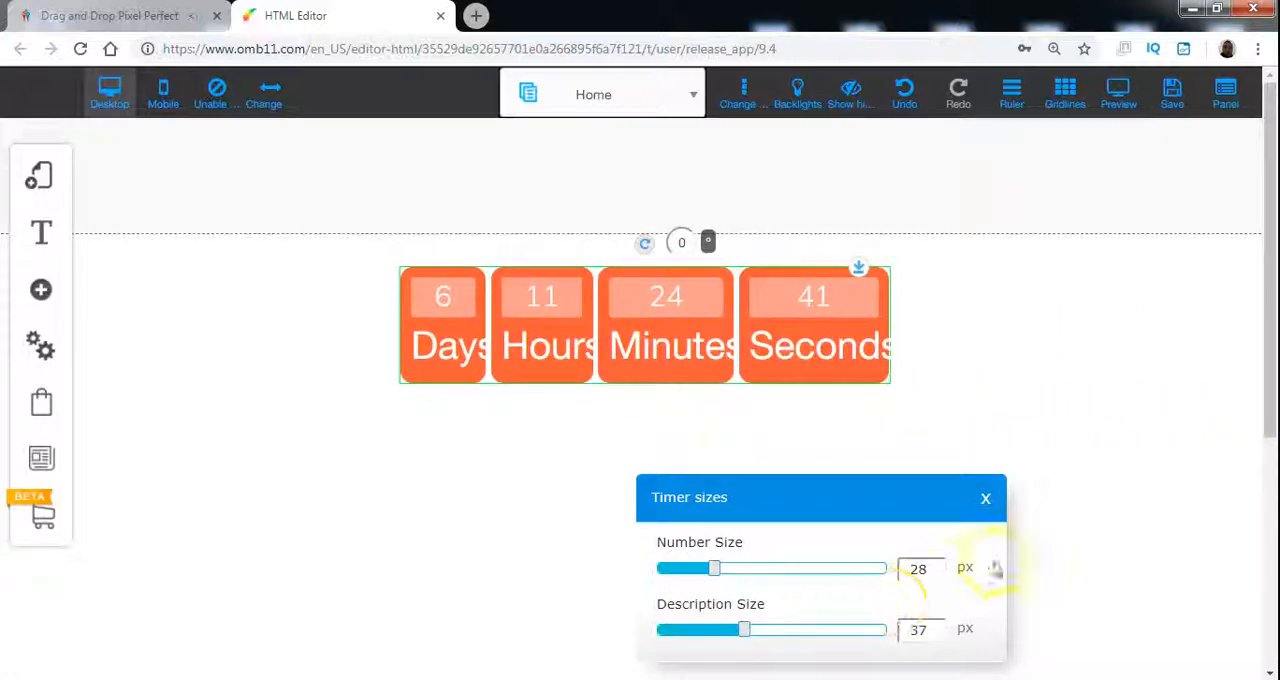
left_click_drag(889, 500, 791, 400)
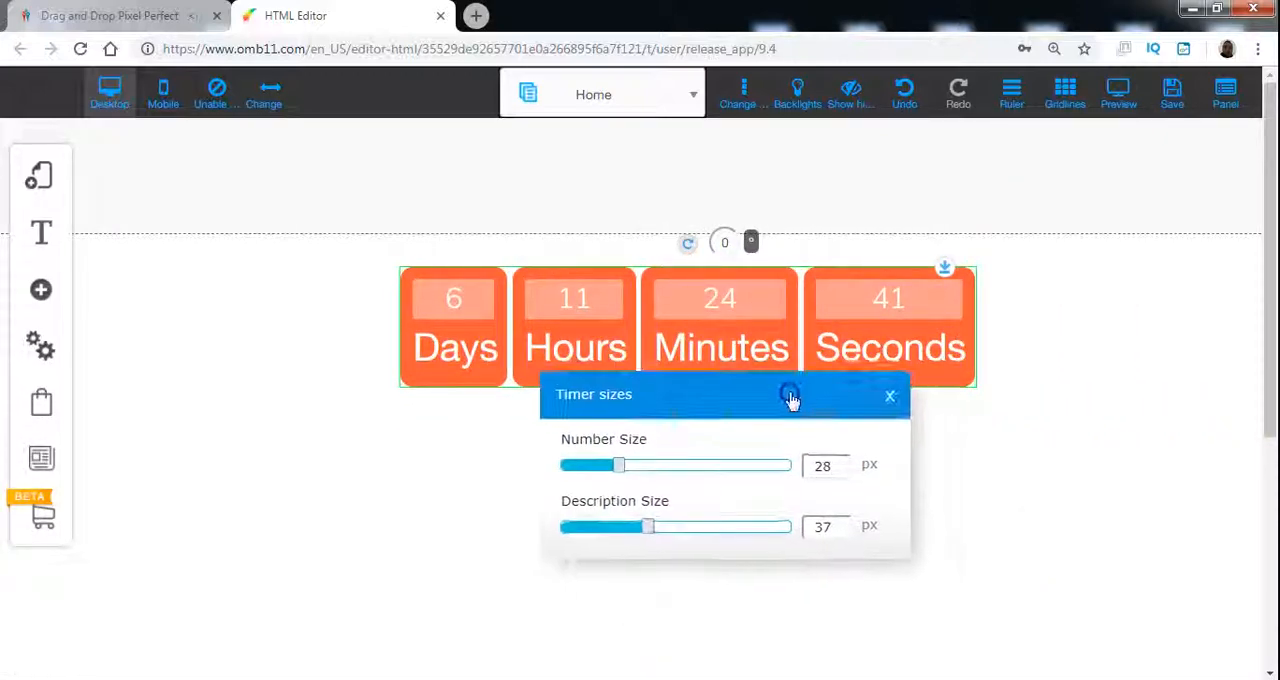
left_click(889, 397)
Step: Open the orange timer for editing and switch the browser to full screen
left_click(520, 277)
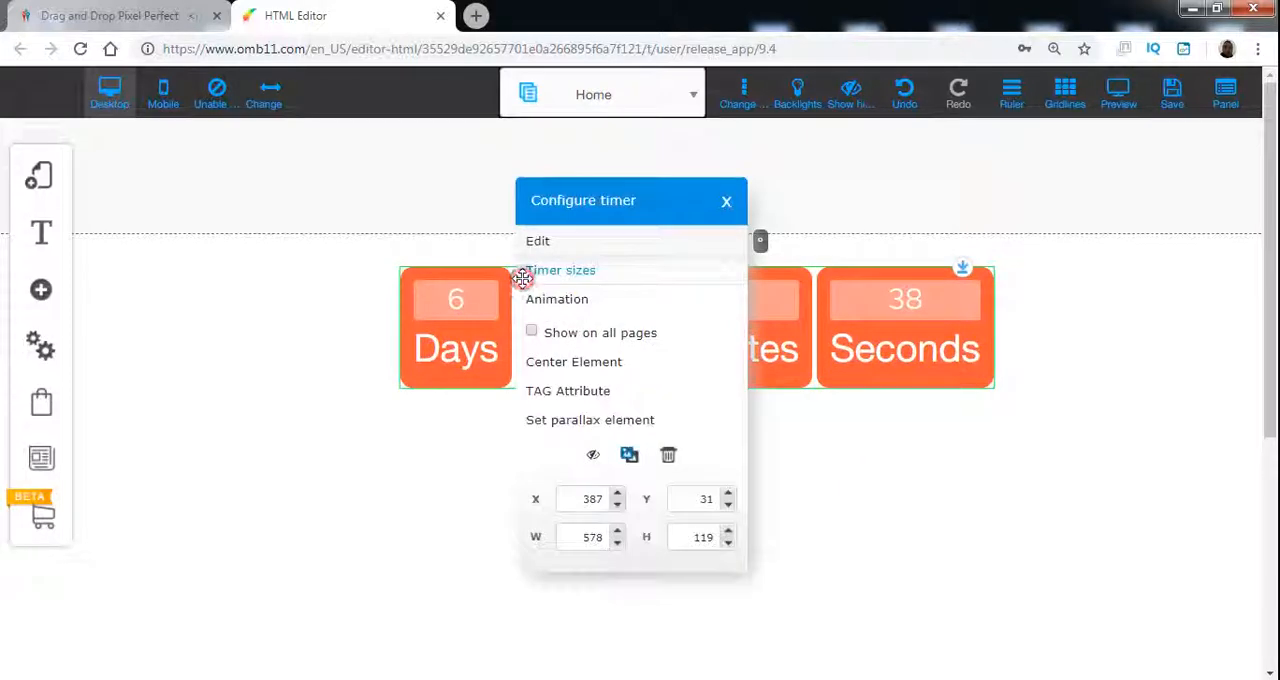
left_click(614, 246)
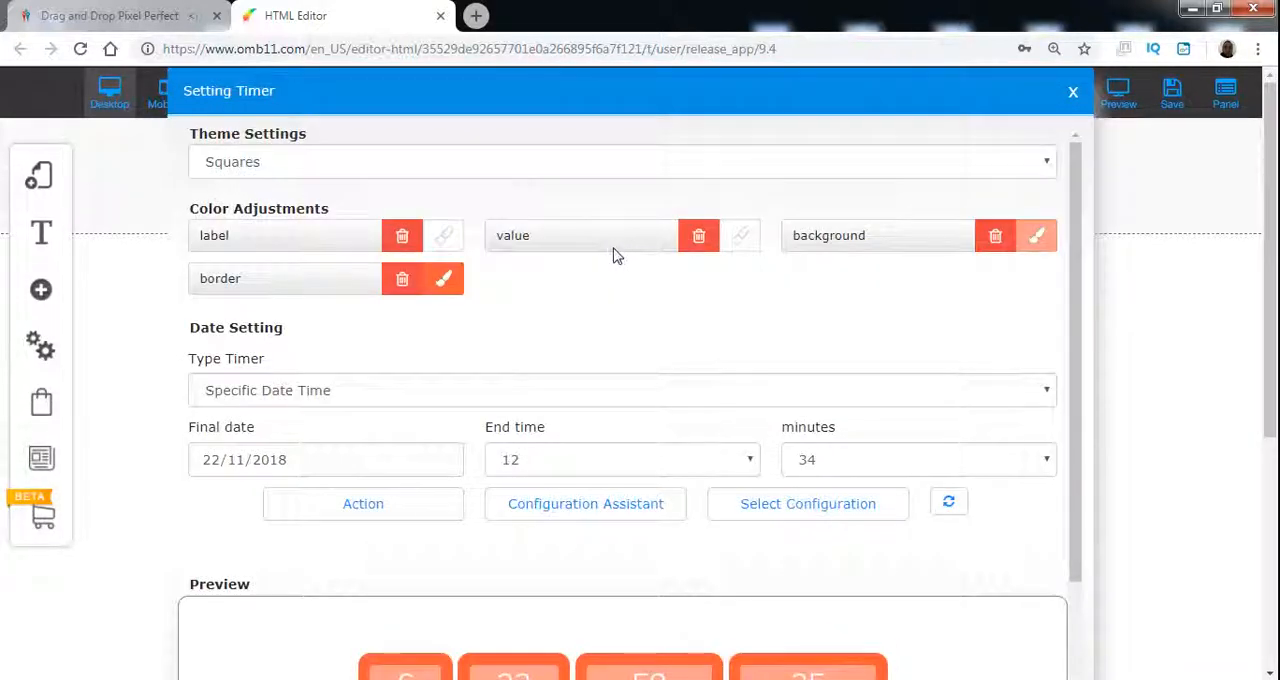
left_click(580, 314)
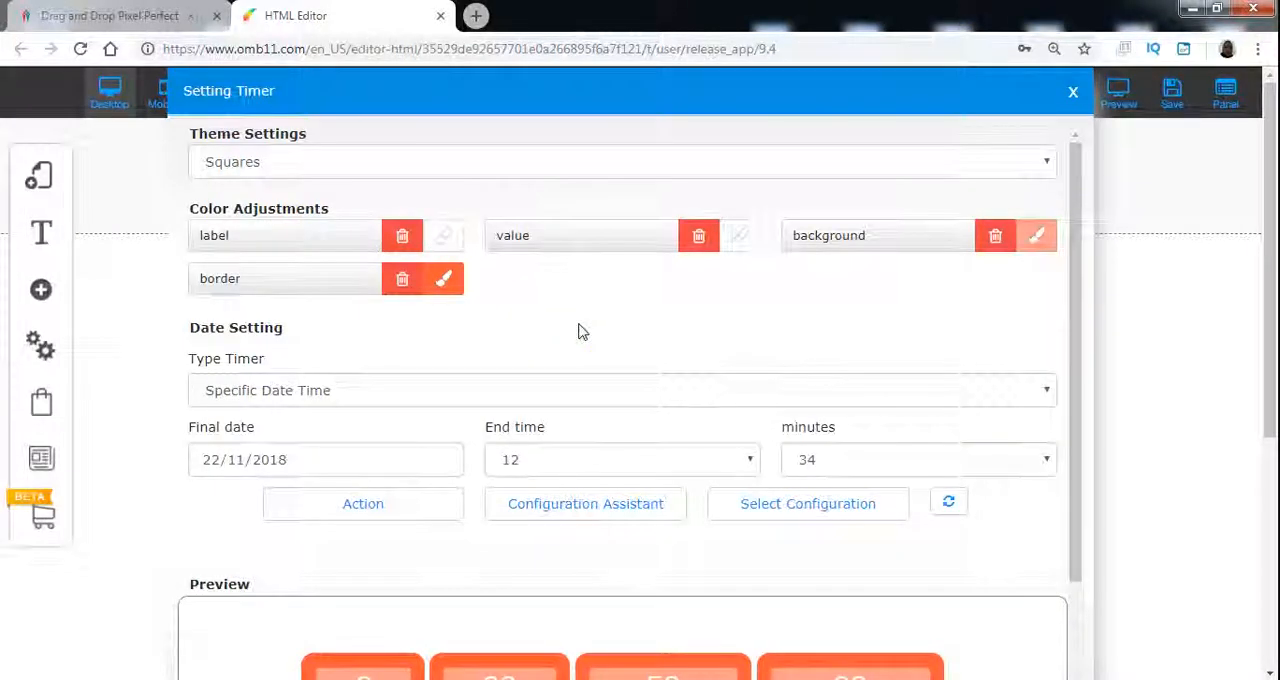
key("F11")
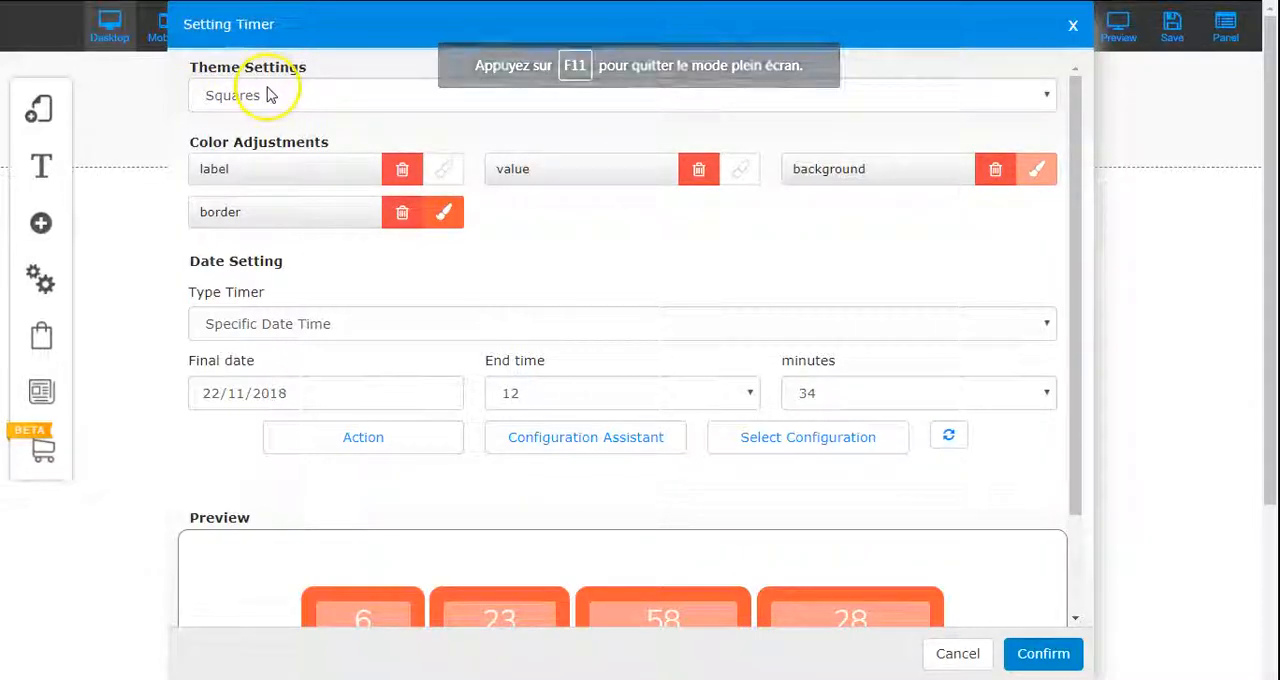
Step: Try the Simple, Text and Pill themes on the timer and check their previews
left_click(812, 96)
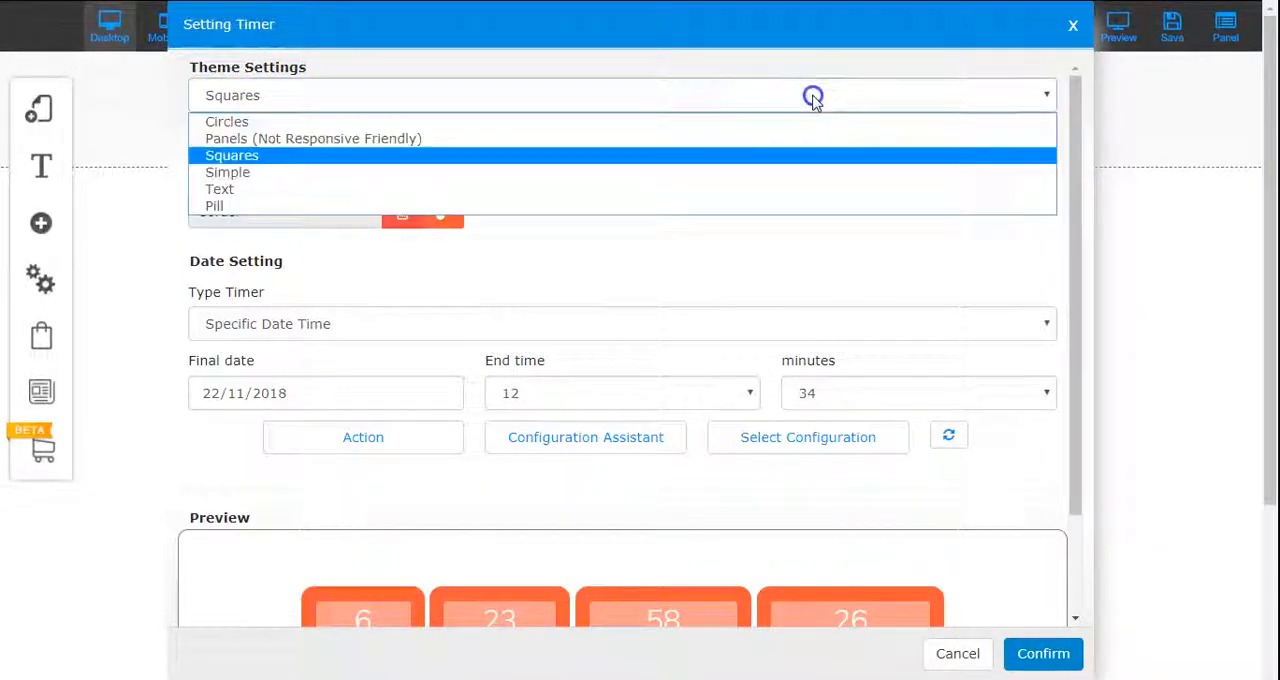
left_click(751, 175)
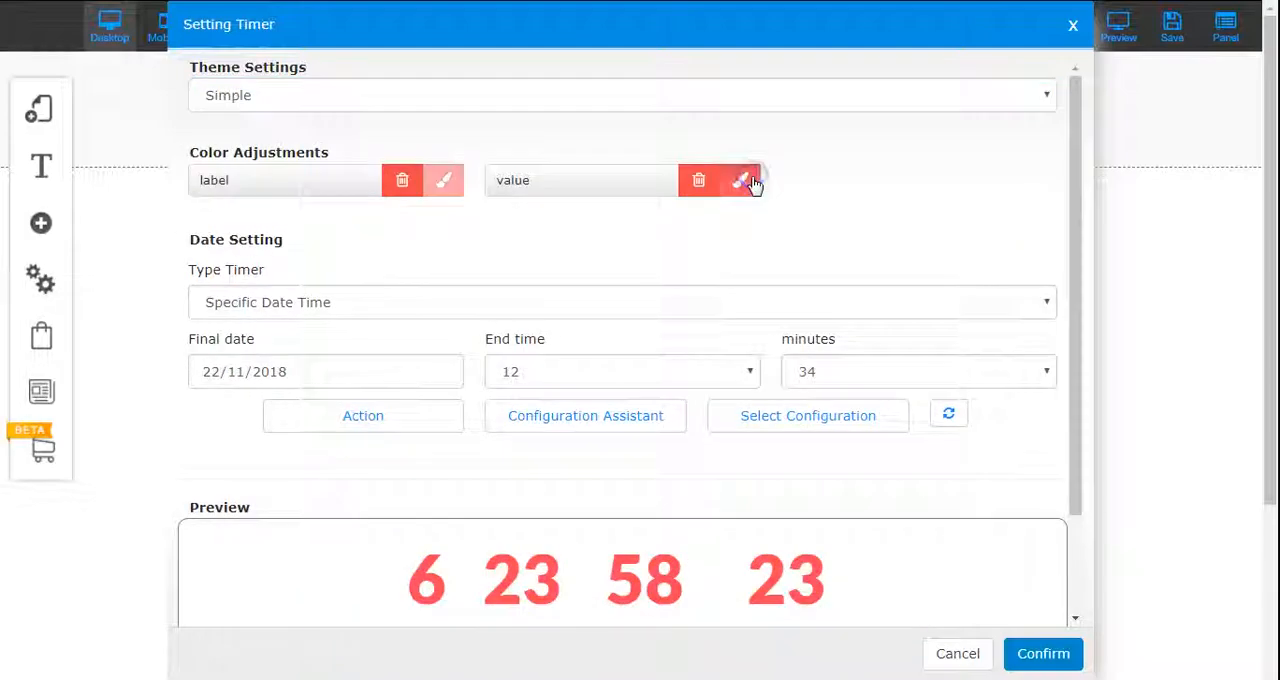
left_click(488, 95)
left_click(466, 190)
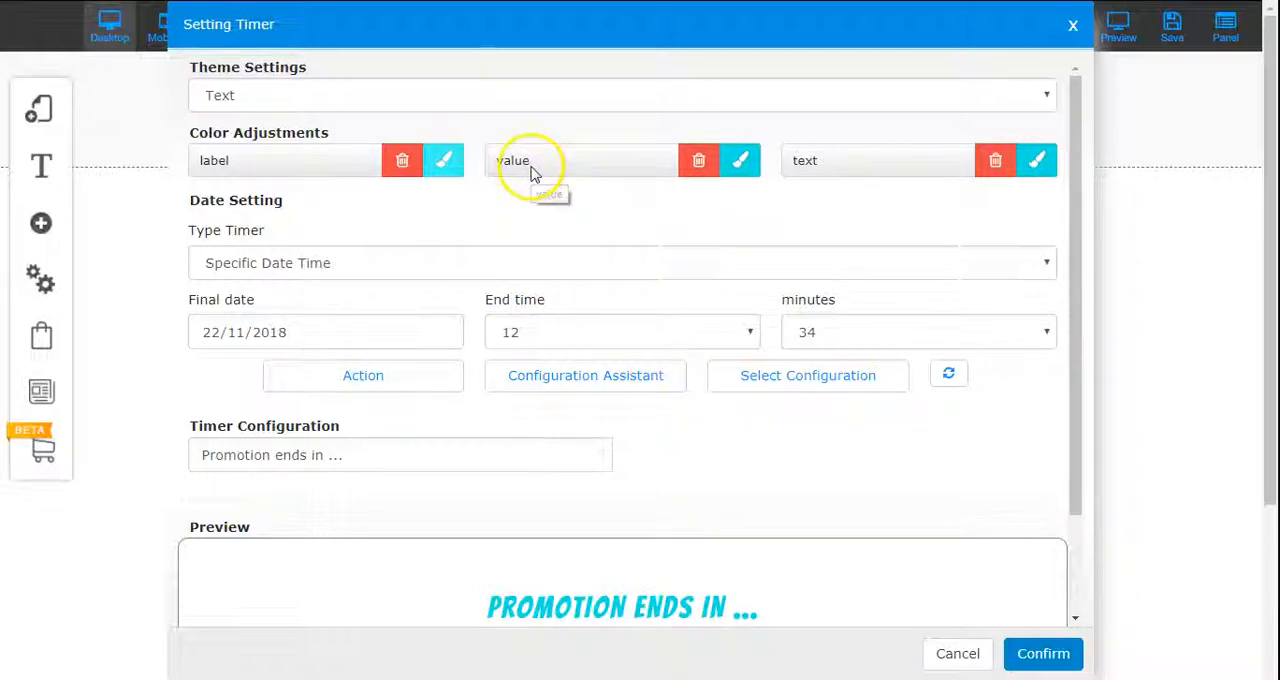
scroll(1005, 590, "down", 1)
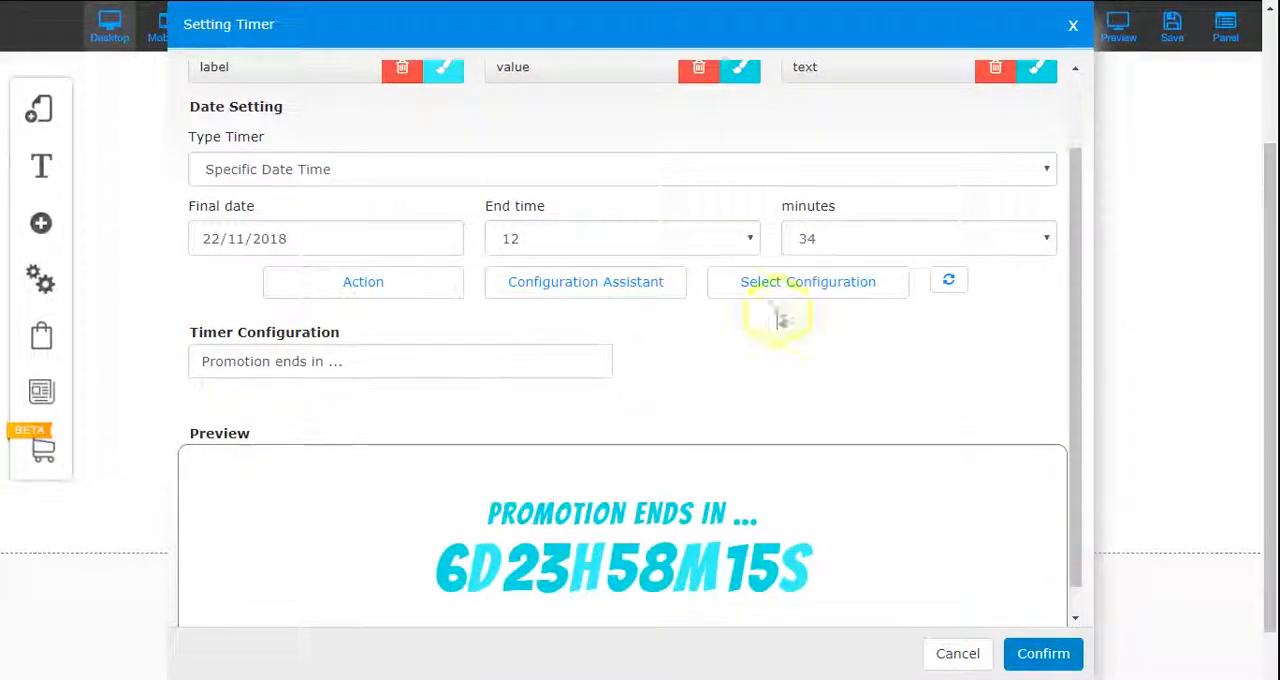
scroll(443, 149, "up", 1)
left_click(409, 104)
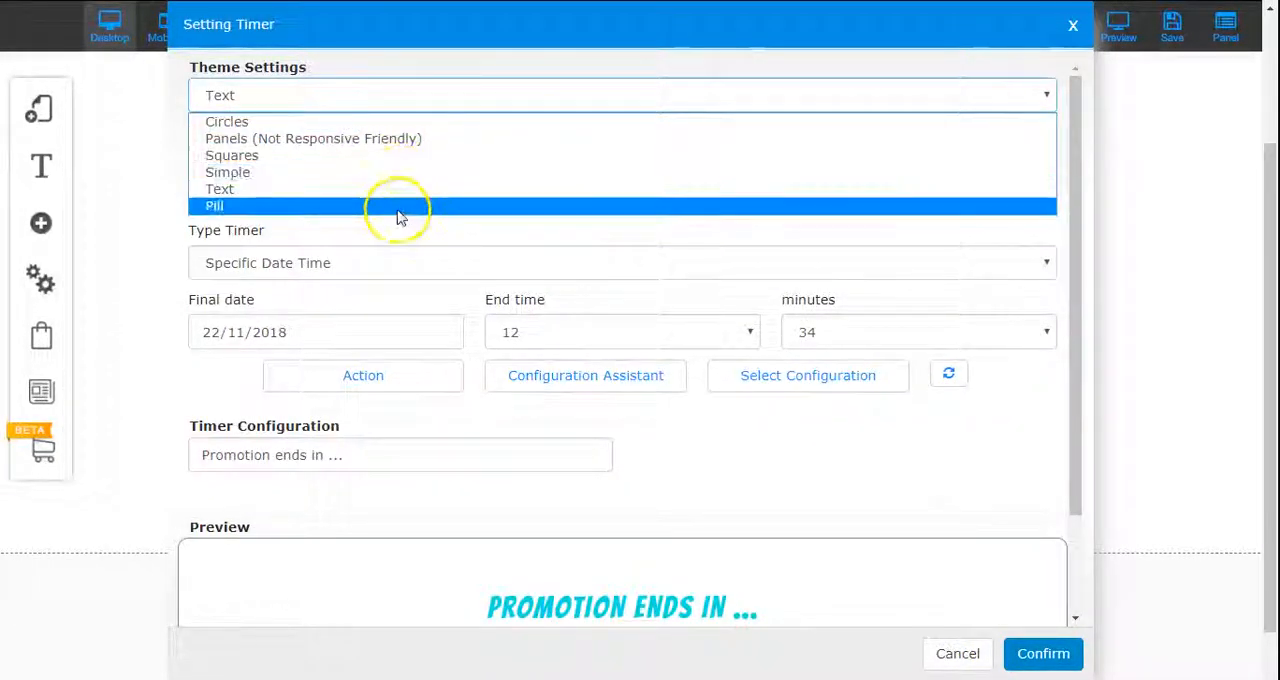
left_click(395, 208)
scroll(697, 417, "down", 2)
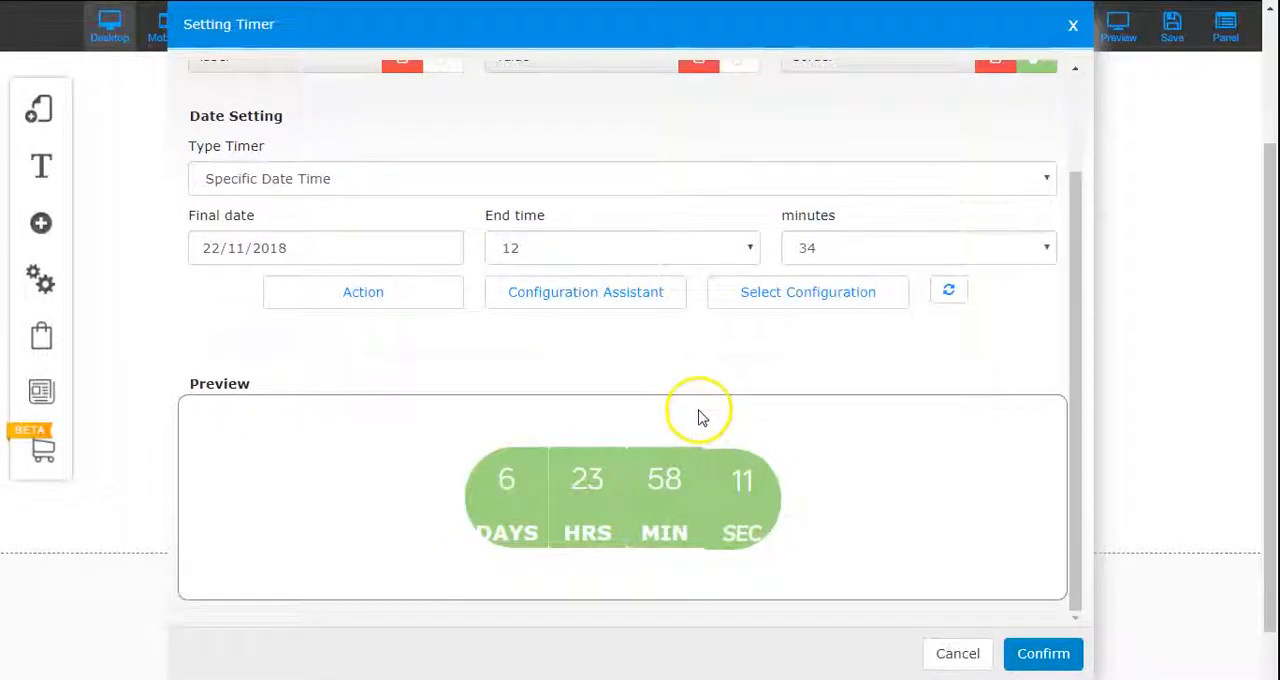
scroll(697, 410, "up", 2)
Step: Set the timer's theme to Circles and check its preview
left_click(482, 92)
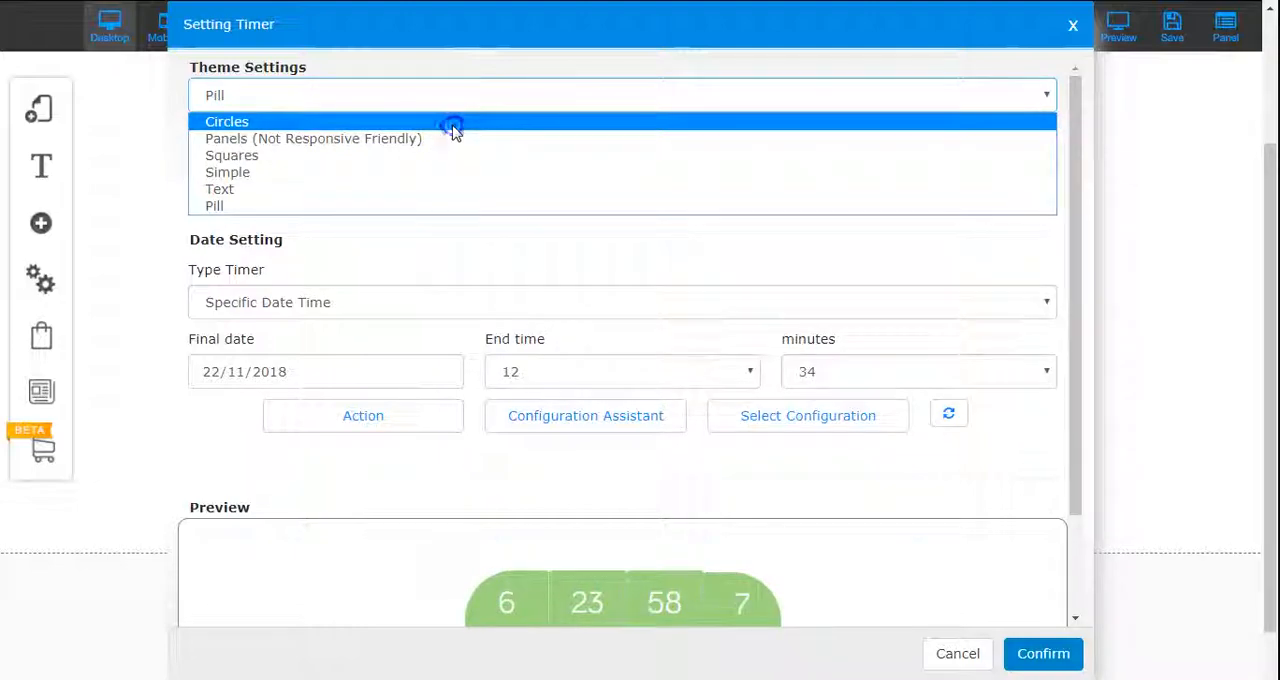
left_click(453, 130)
scroll(894, 449, "down", 2)
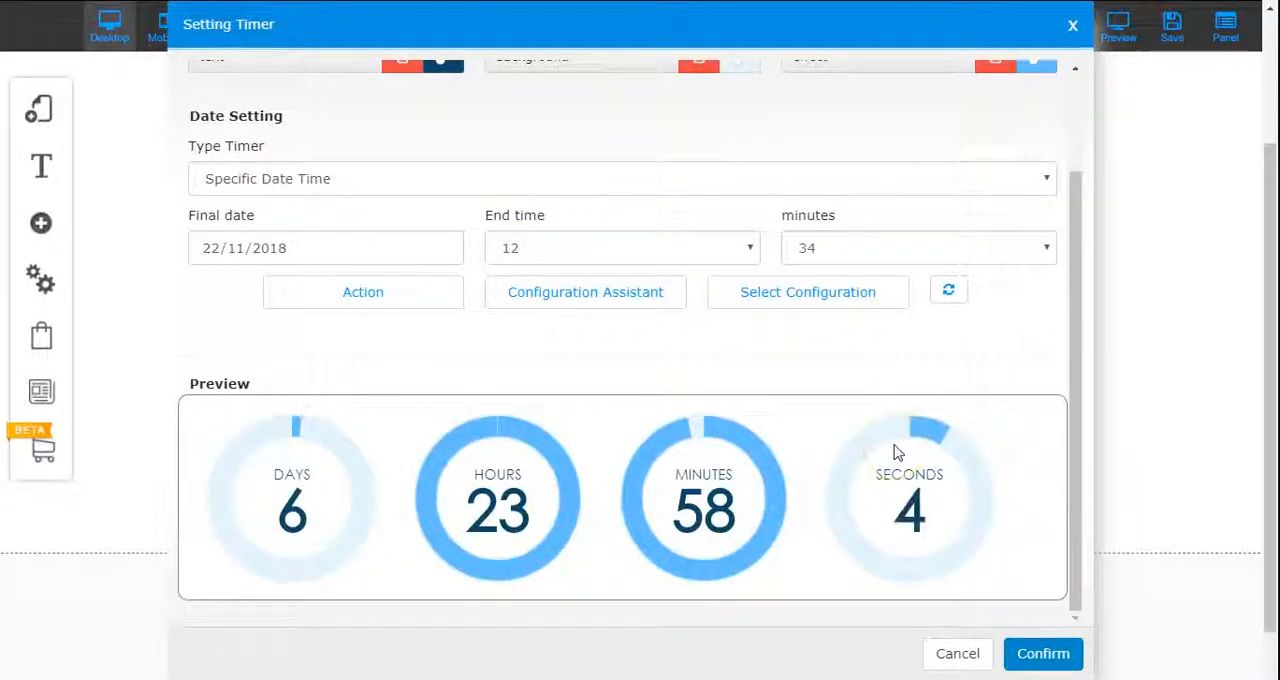
scroll(896, 452, "up", 2)
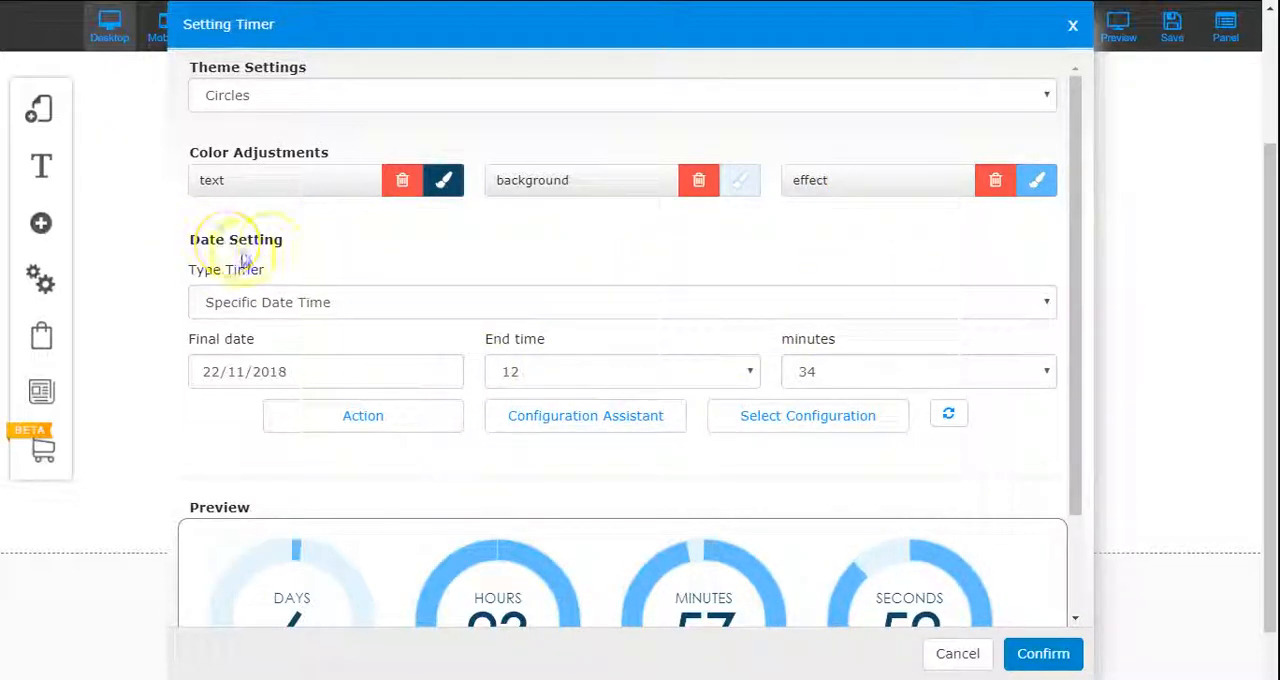
Step: Try the Countdown and Evergreen timer types in the date settings
left_click_drag(1080, 323, 1071, 371)
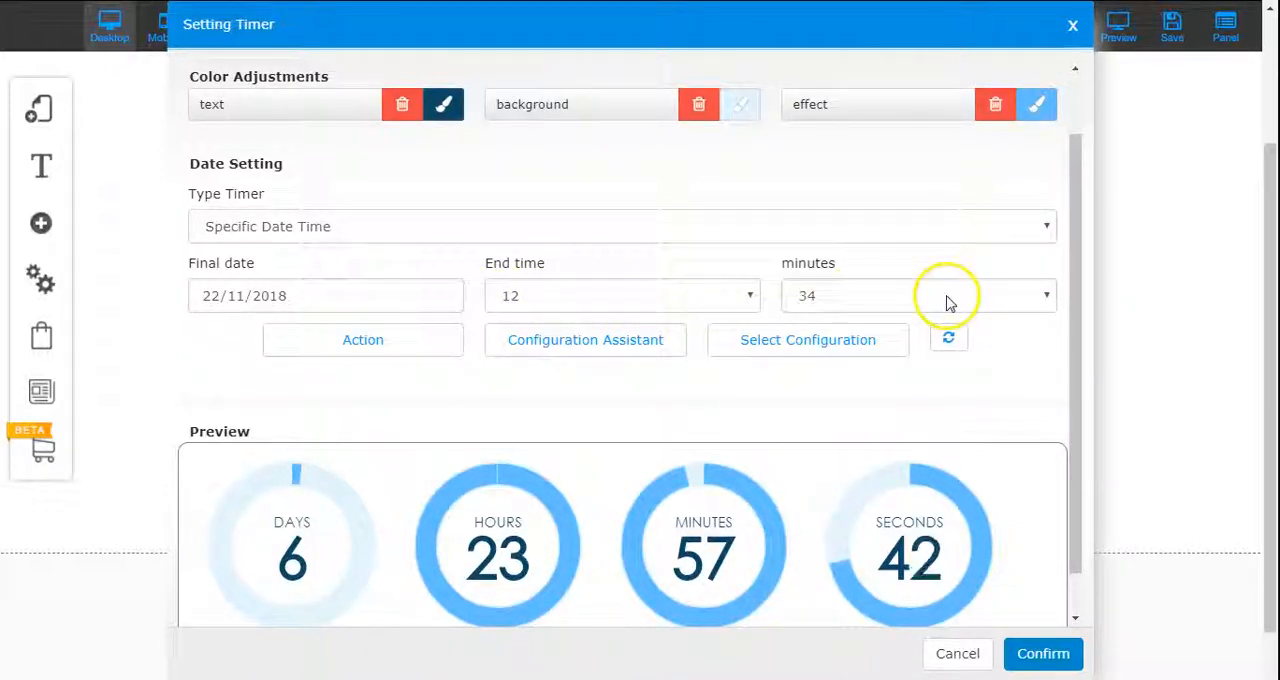
left_click(977, 230)
left_click(892, 272)
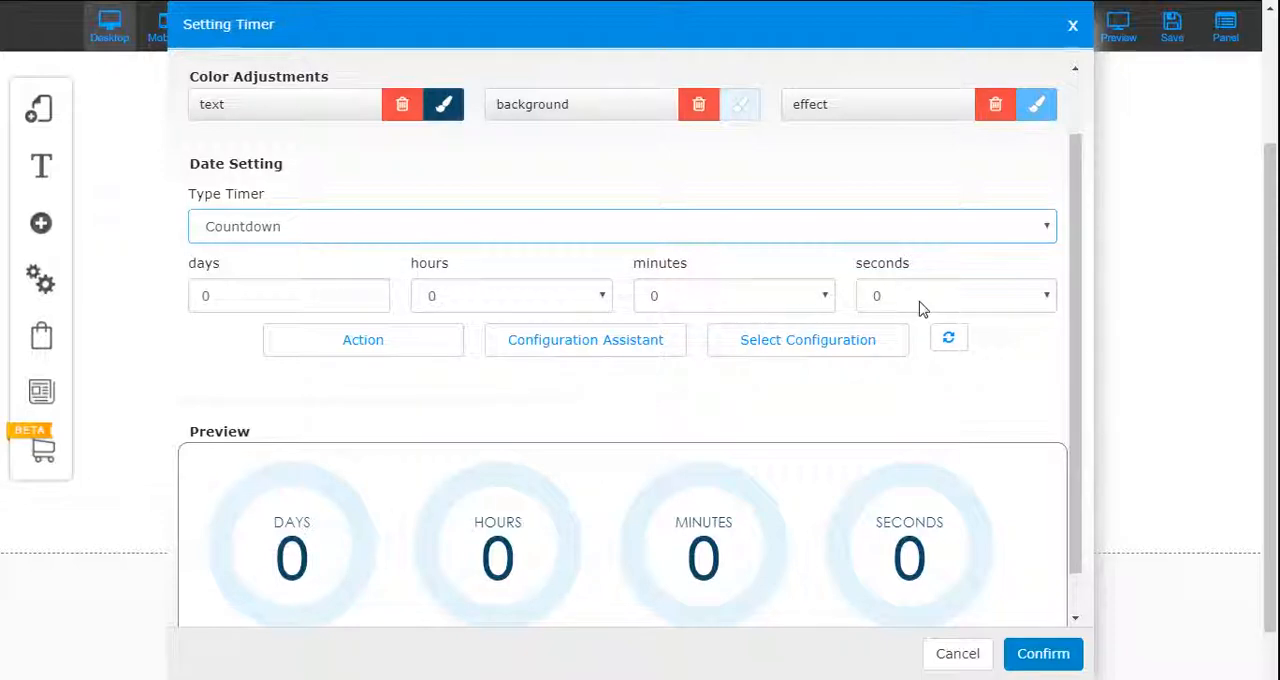
left_click(433, 229)
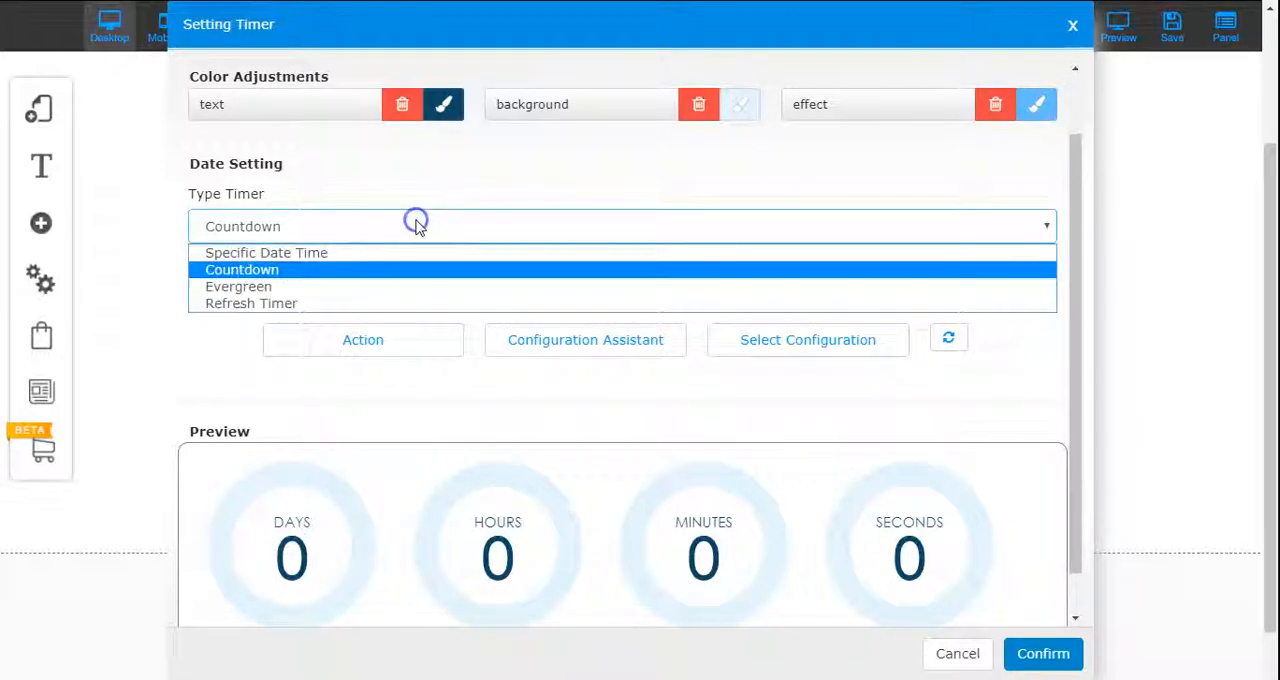
left_click(372, 289)
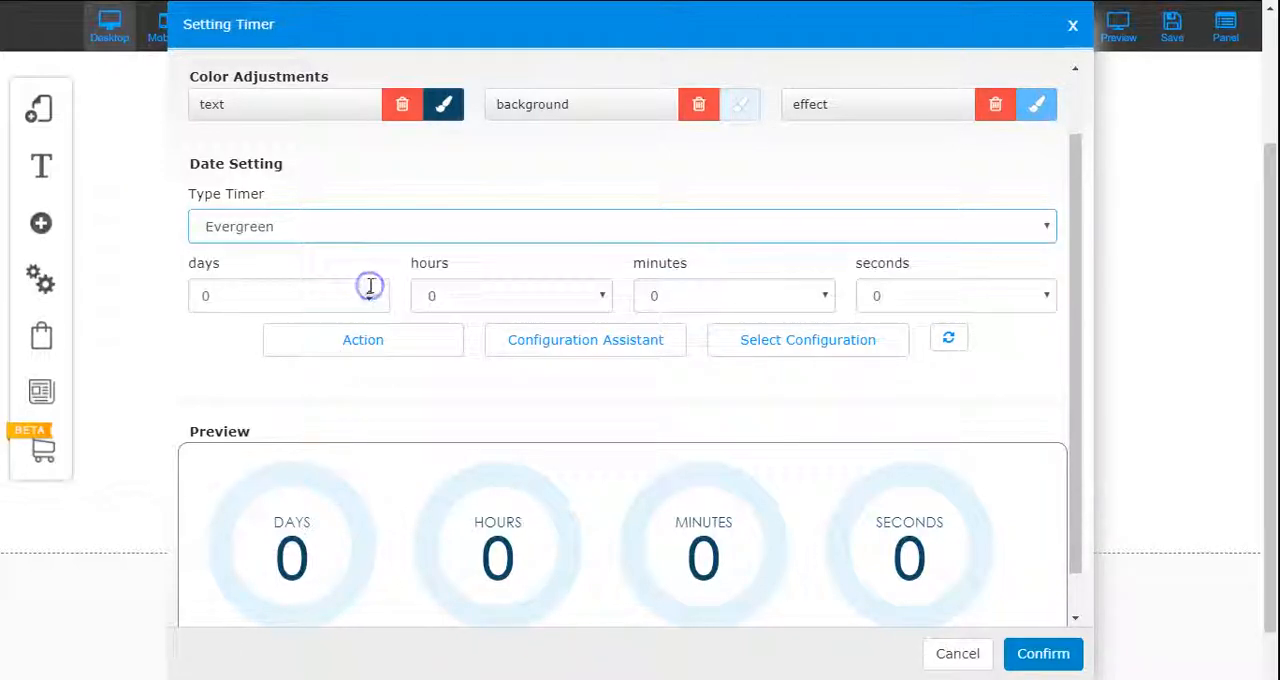
Step: Set the timer type to Refresh Timer with a duration of 22 seconds
left_click(622, 232)
left_click(587, 299)
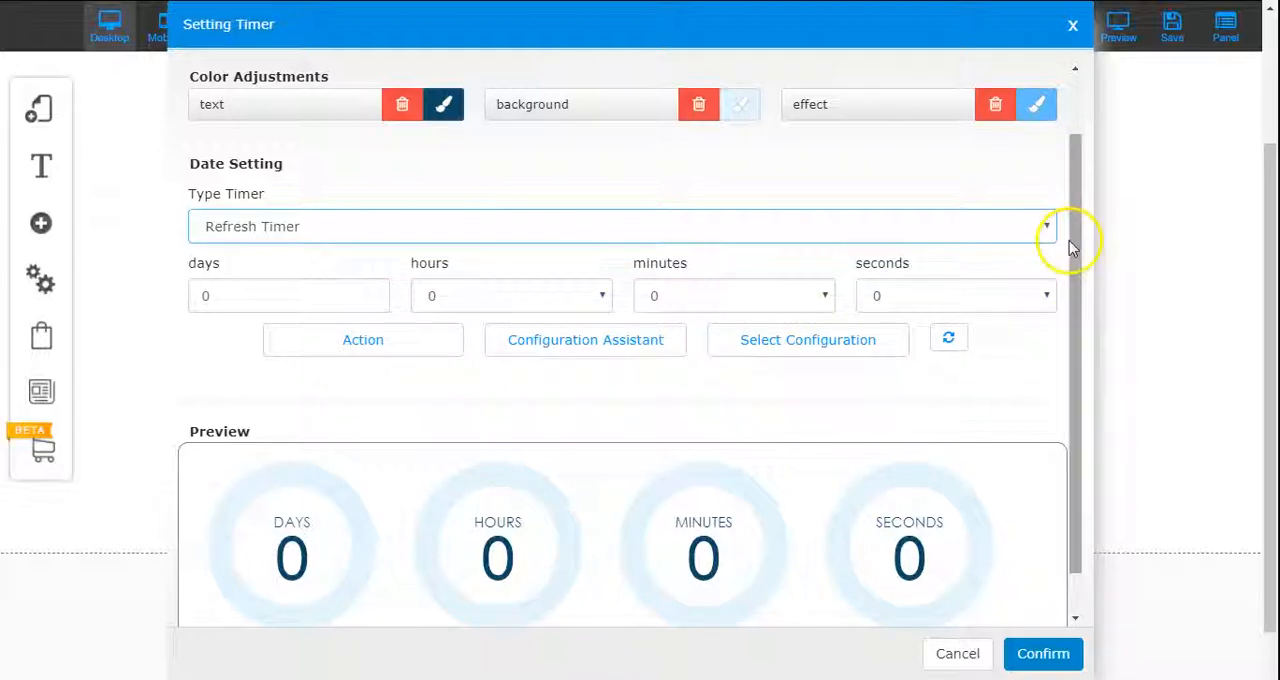
left_click_drag(1068, 229, 1070, 286)
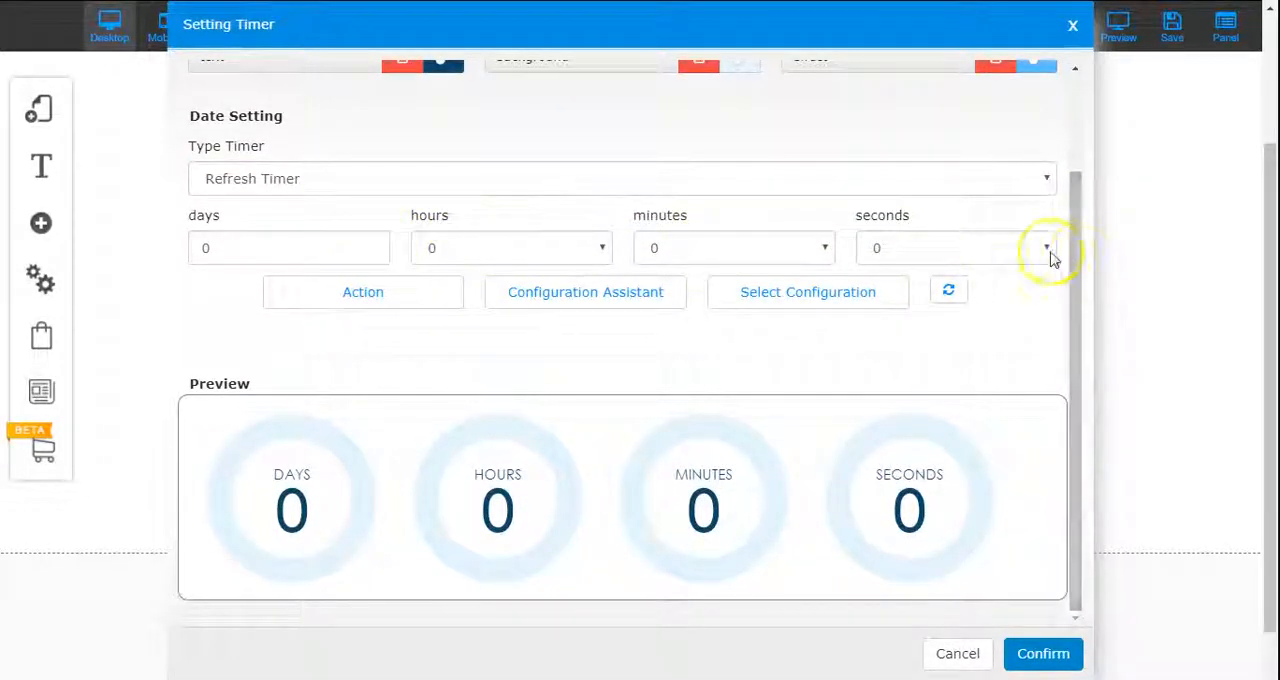
left_click(1047, 250)
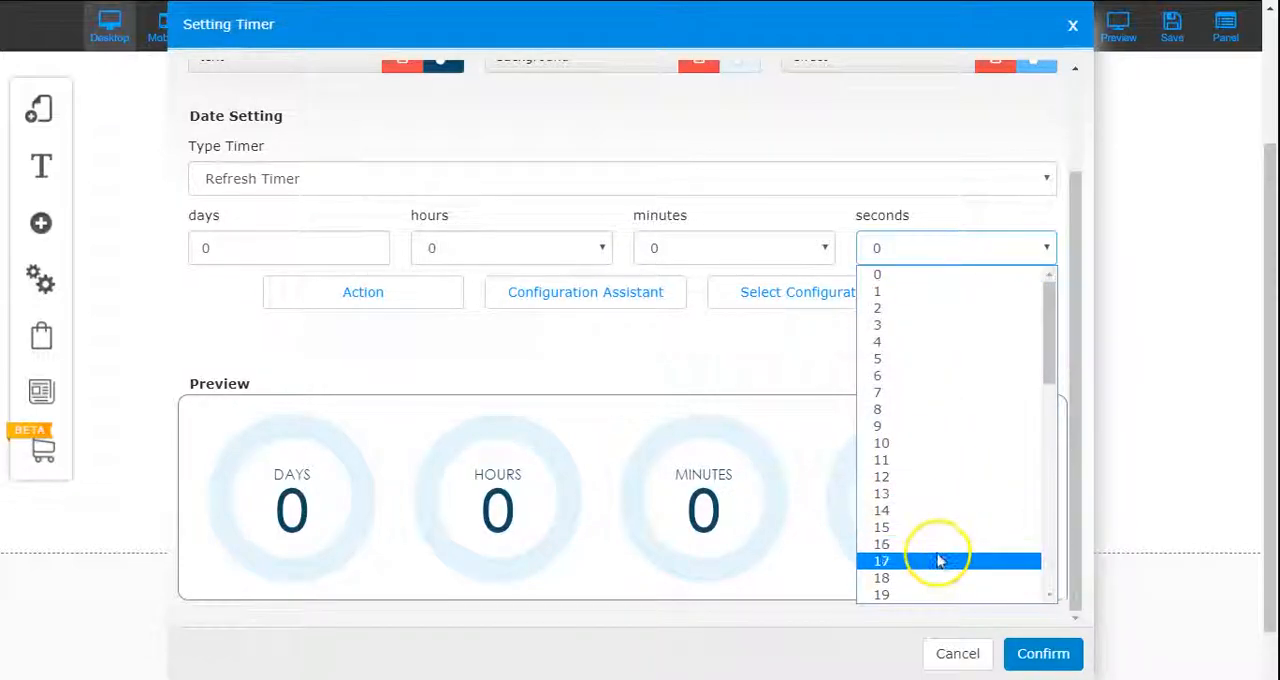
scroll(955, 480, "down", 4)
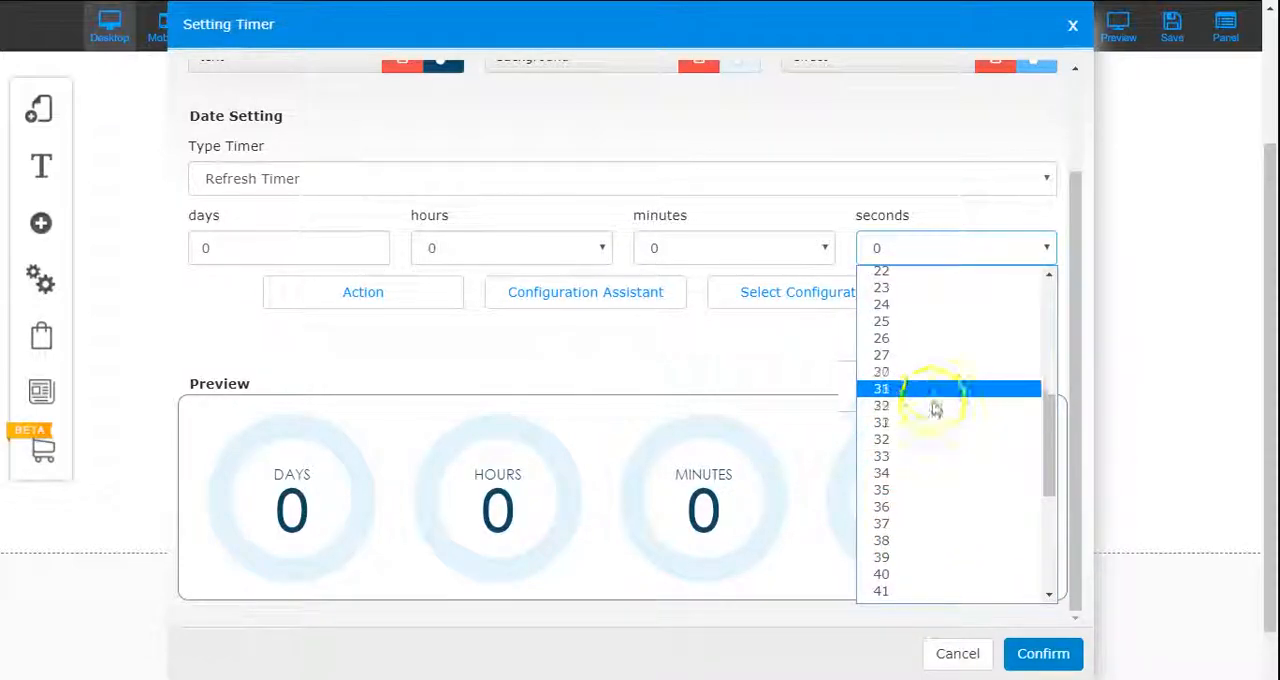
scroll(936, 395, "up", 2)
left_click(913, 458)
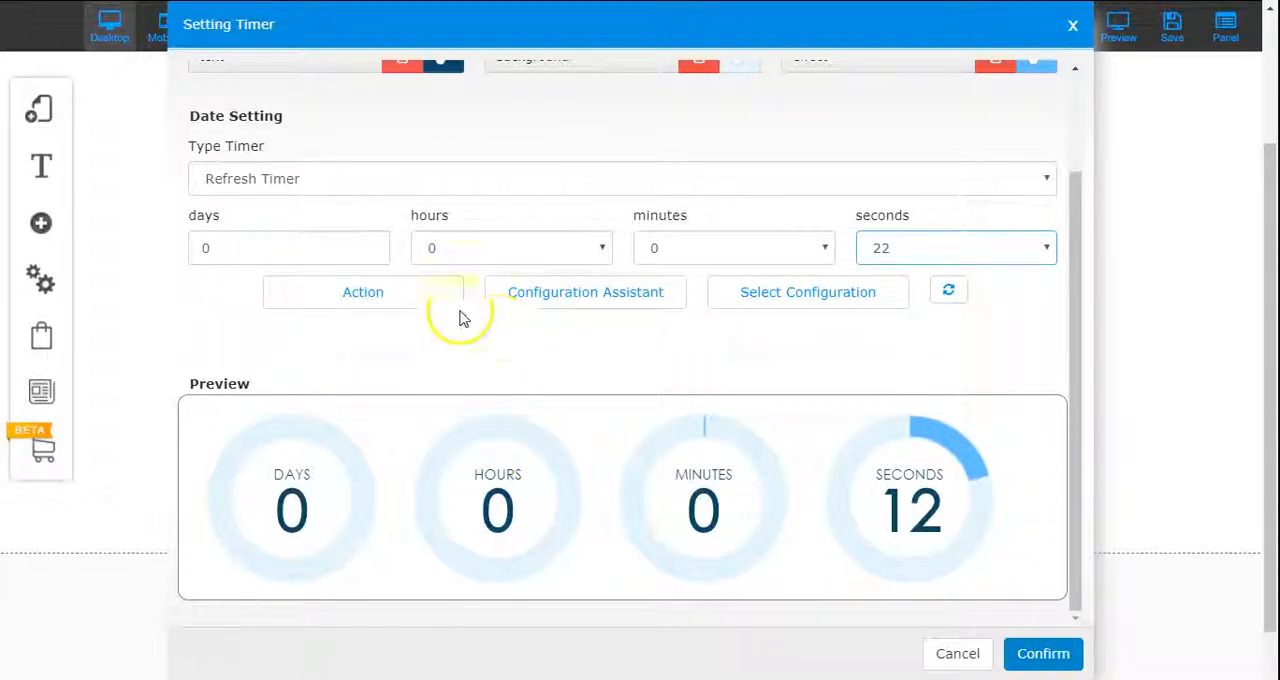
Step: Set the timer's action to a page link to "Fin de la promo", opening in the same tab, and confirm the timer settings
left_click(366, 297)
left_click(775, 84)
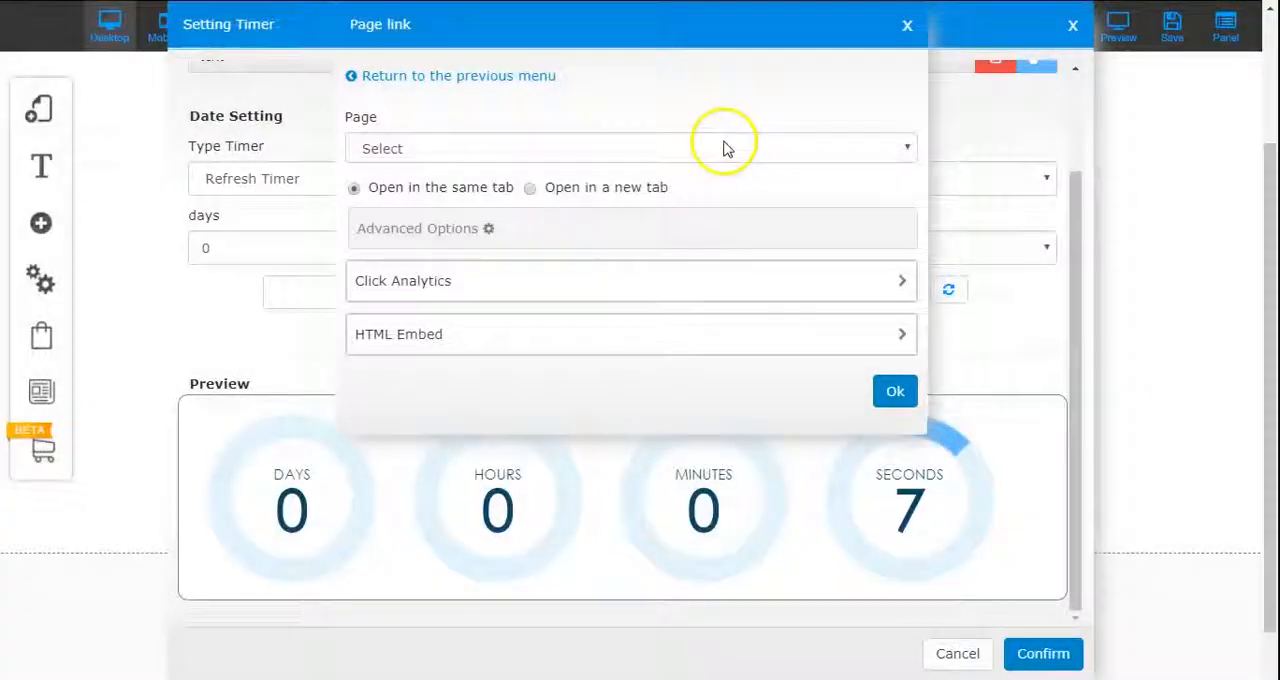
left_click(726, 146)
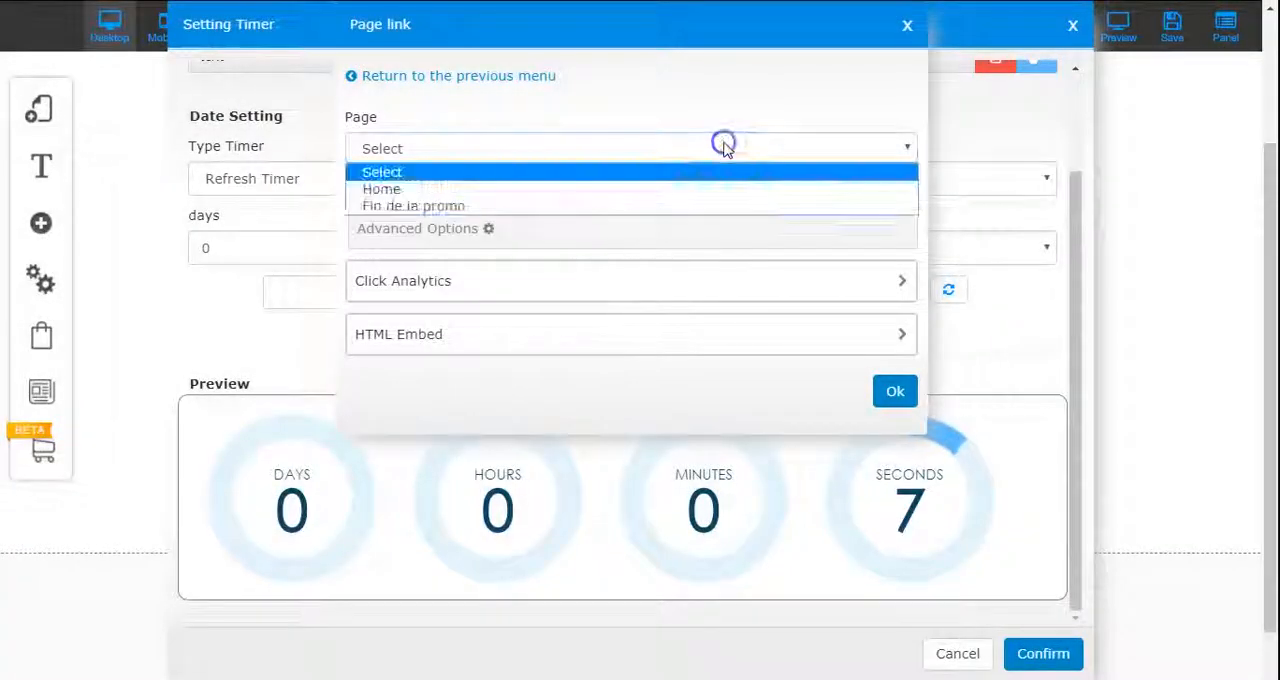
left_click(680, 206)
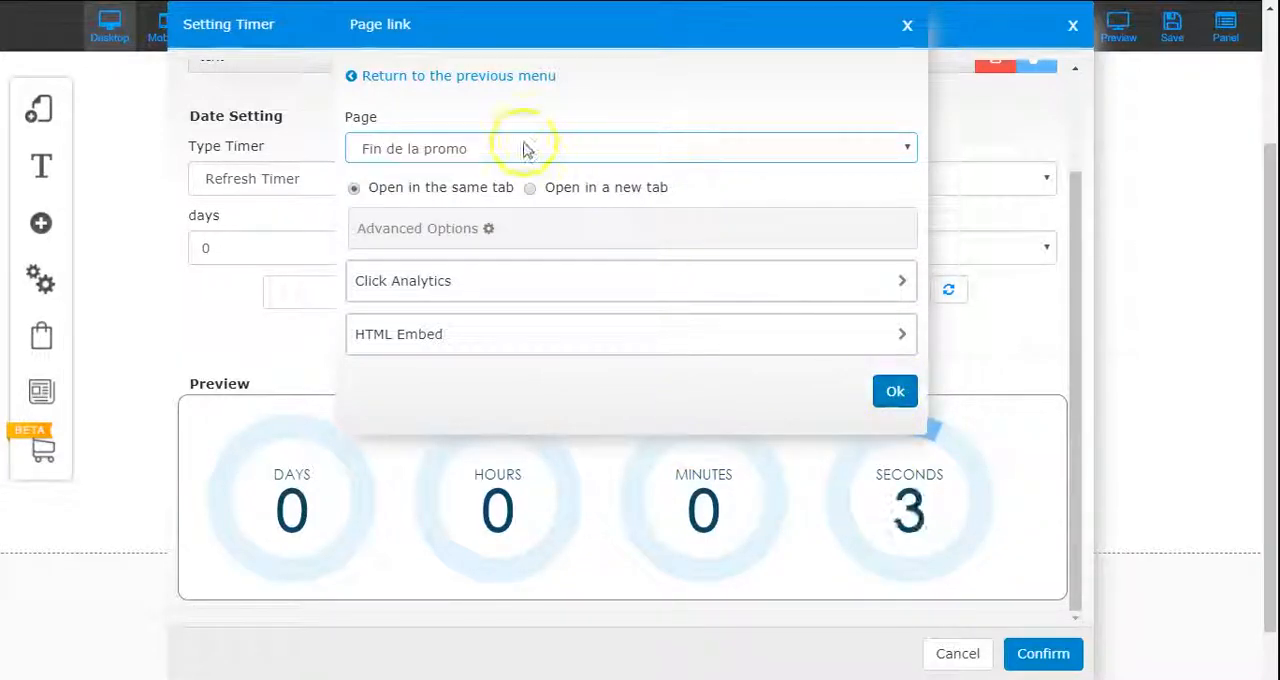
left_click(895, 391)
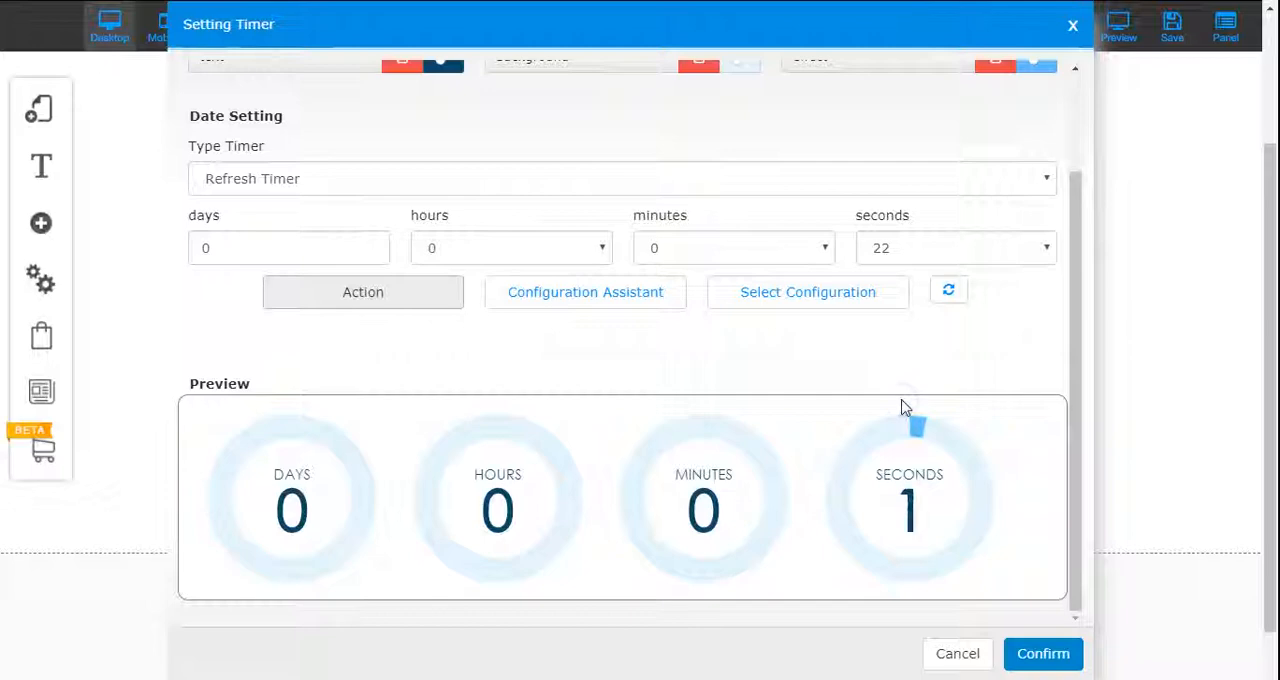
left_click(1020, 654)
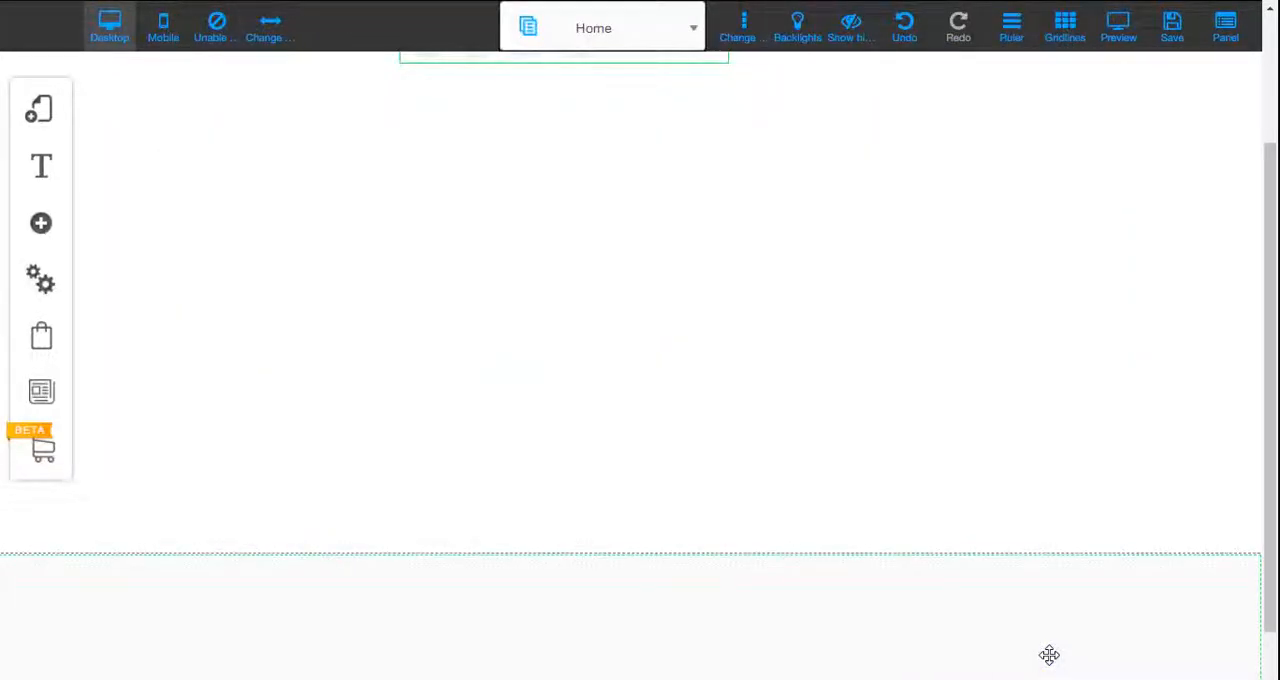
Step: Resize the timer to 800 px wide and 258 px high, and center it roughly on the page at about X 228
left_click_drag(1271, 420, 1272, 265)
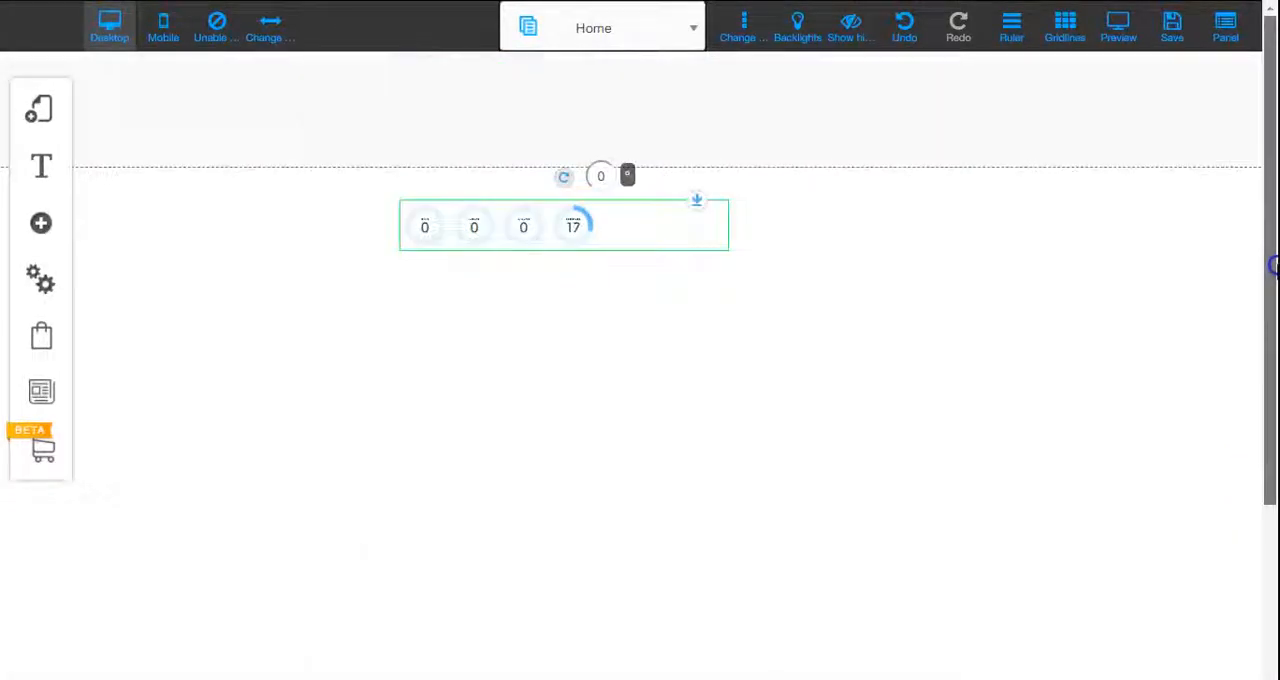
left_click(631, 229)
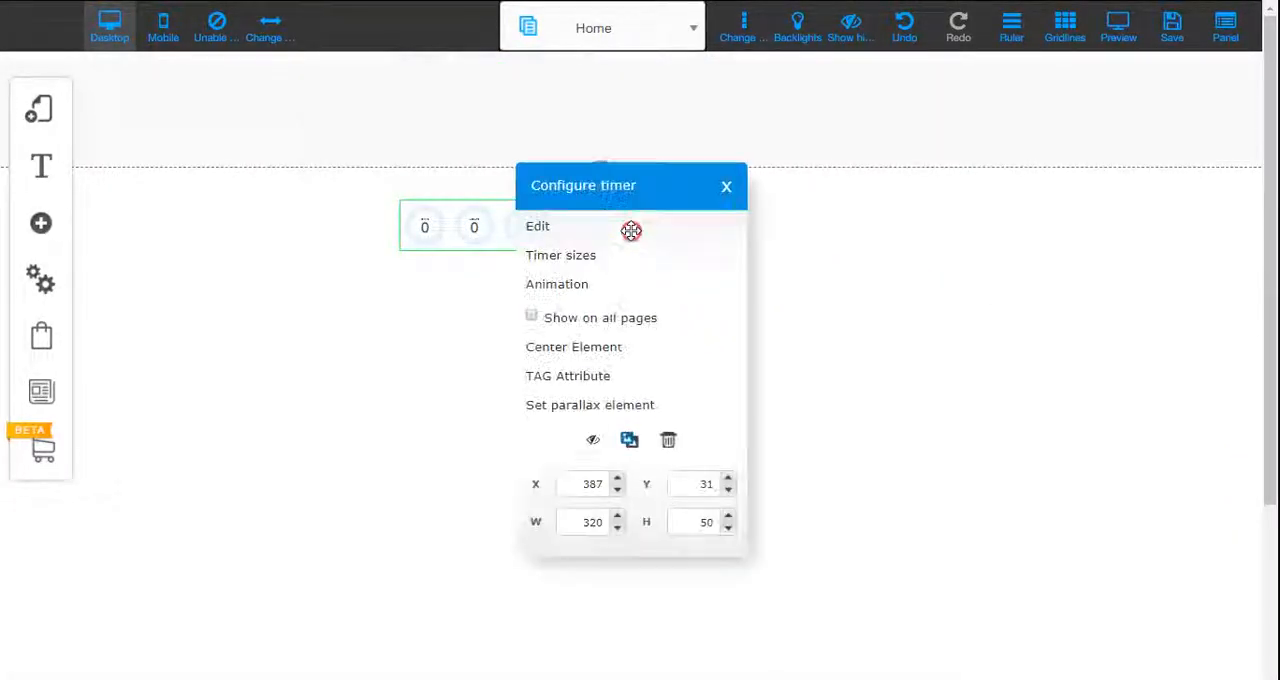
left_click(598, 258)
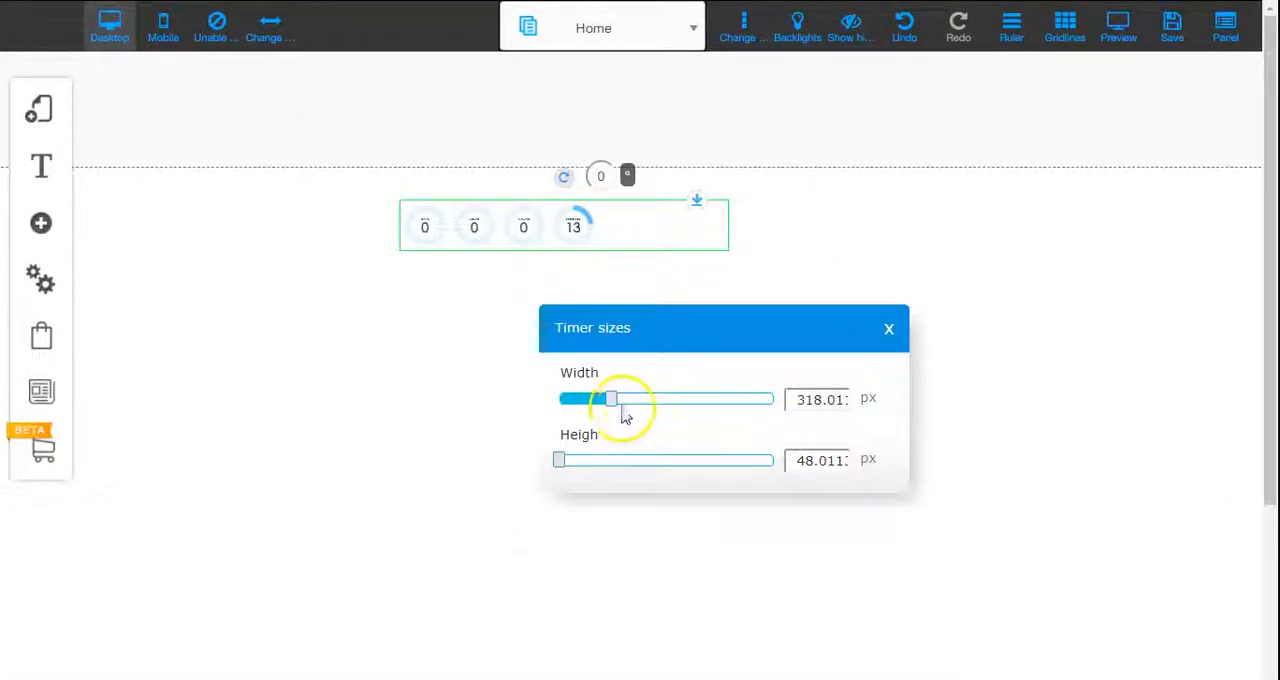
left_click_drag(560, 460, 596, 461)
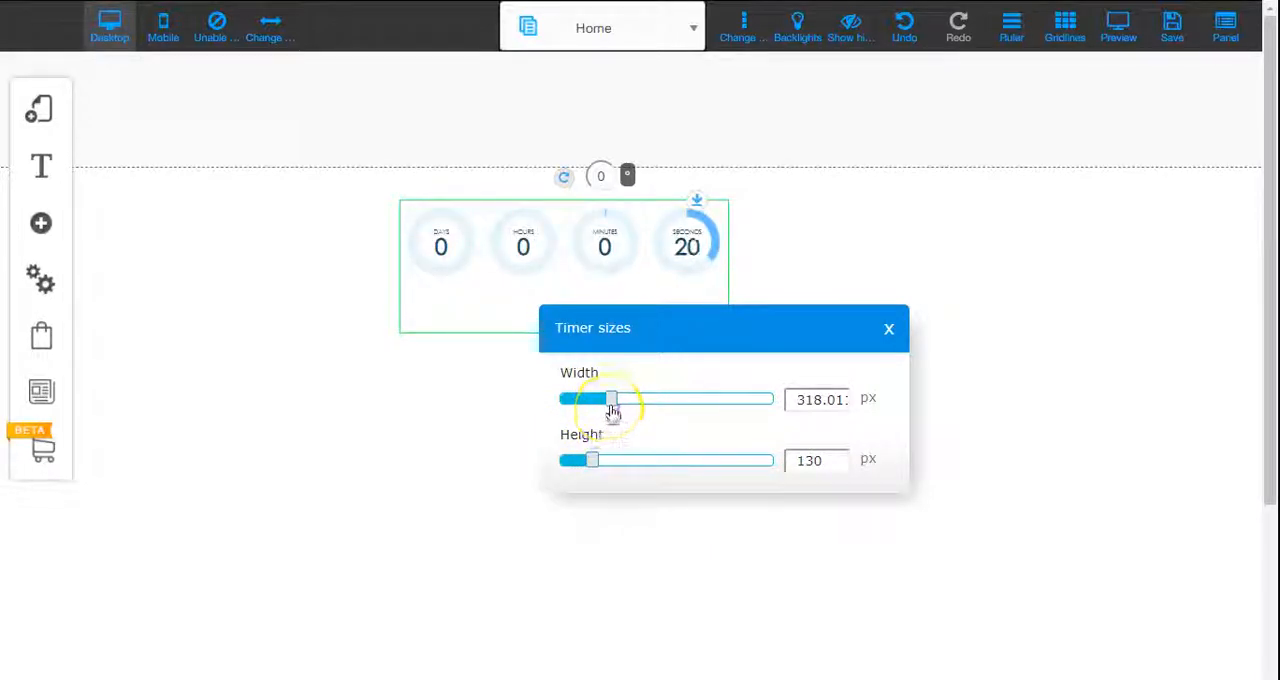
left_click_drag(609, 405, 718, 421)
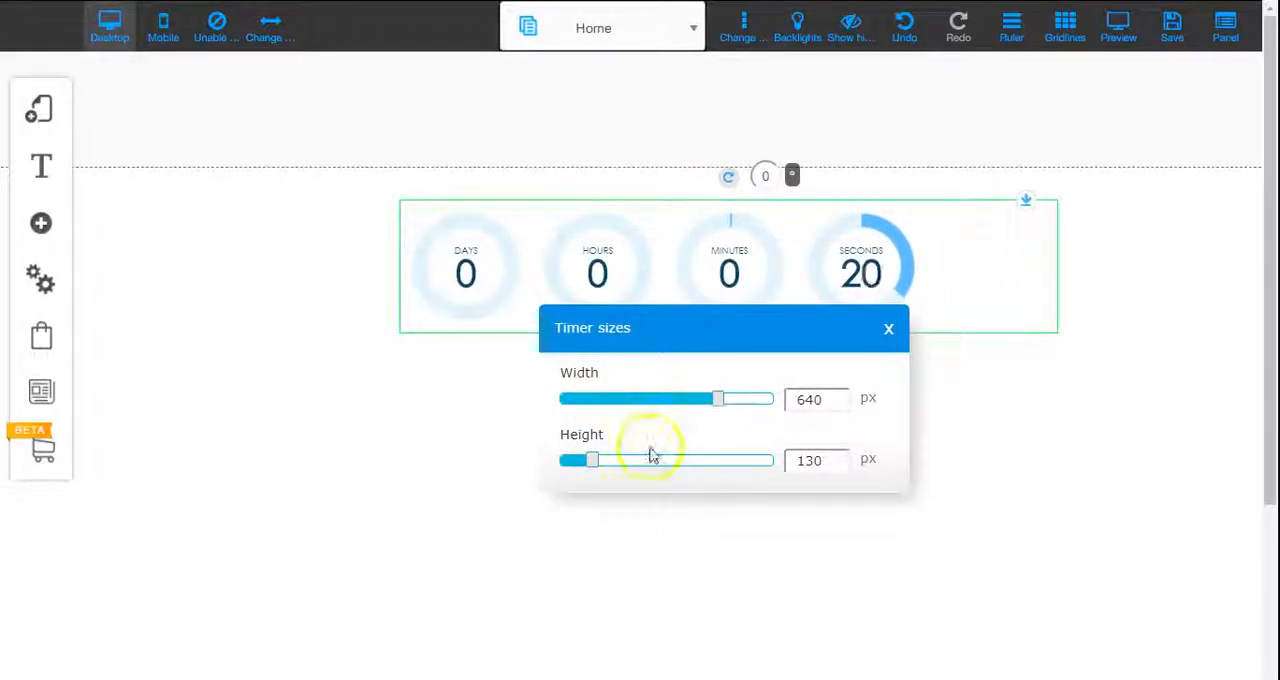
left_click_drag(594, 463, 677, 463)
left_click_drag(718, 404, 788, 409)
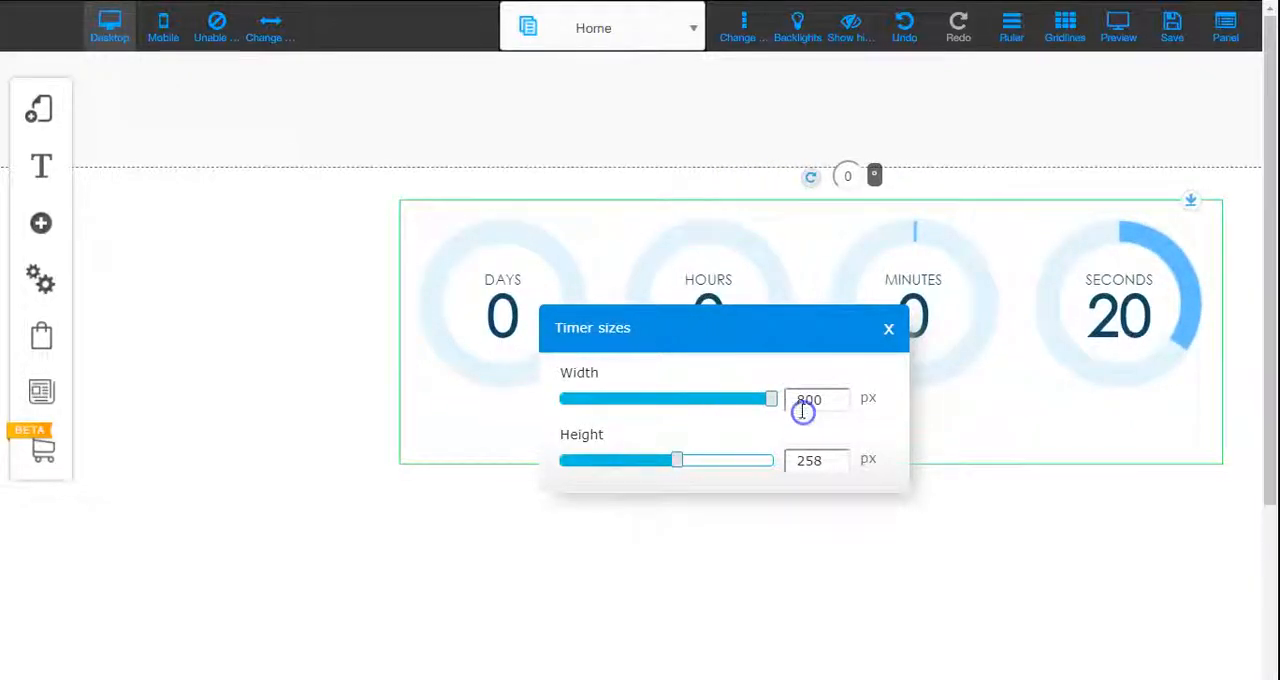
left_click_drag(957, 251, 797, 251)
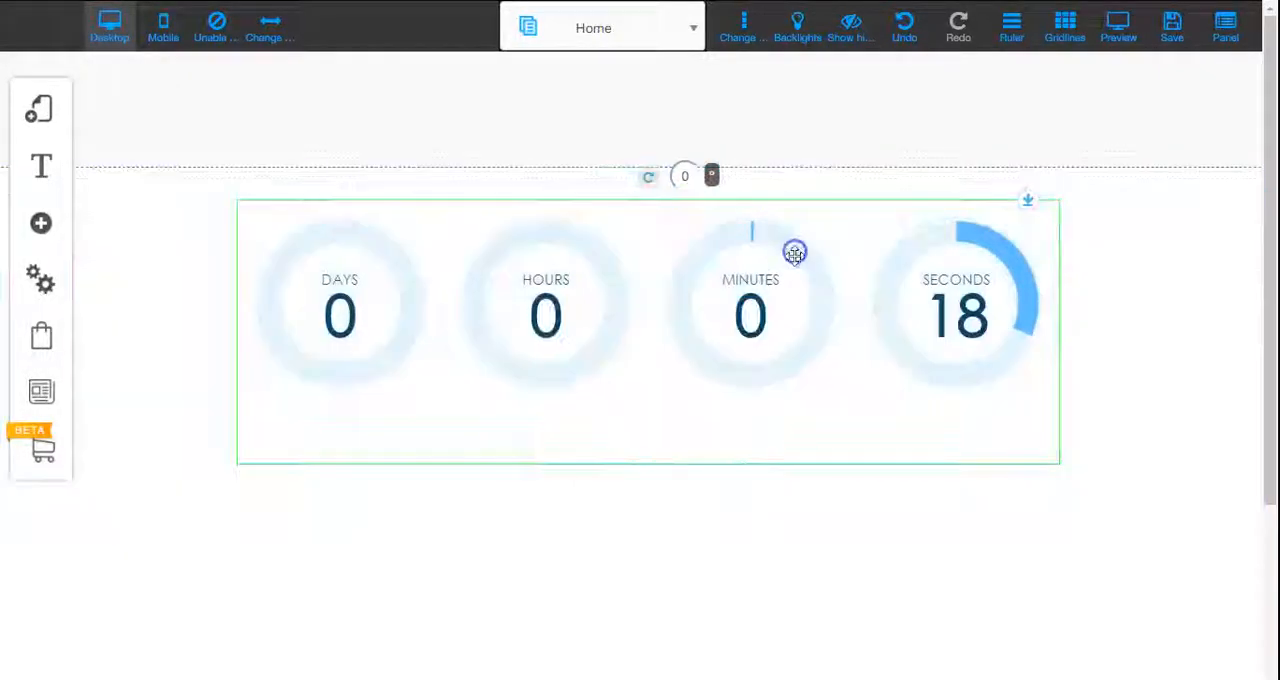
Step: Save the modified Home page and dismiss the save alert
left_click(1172, 30)
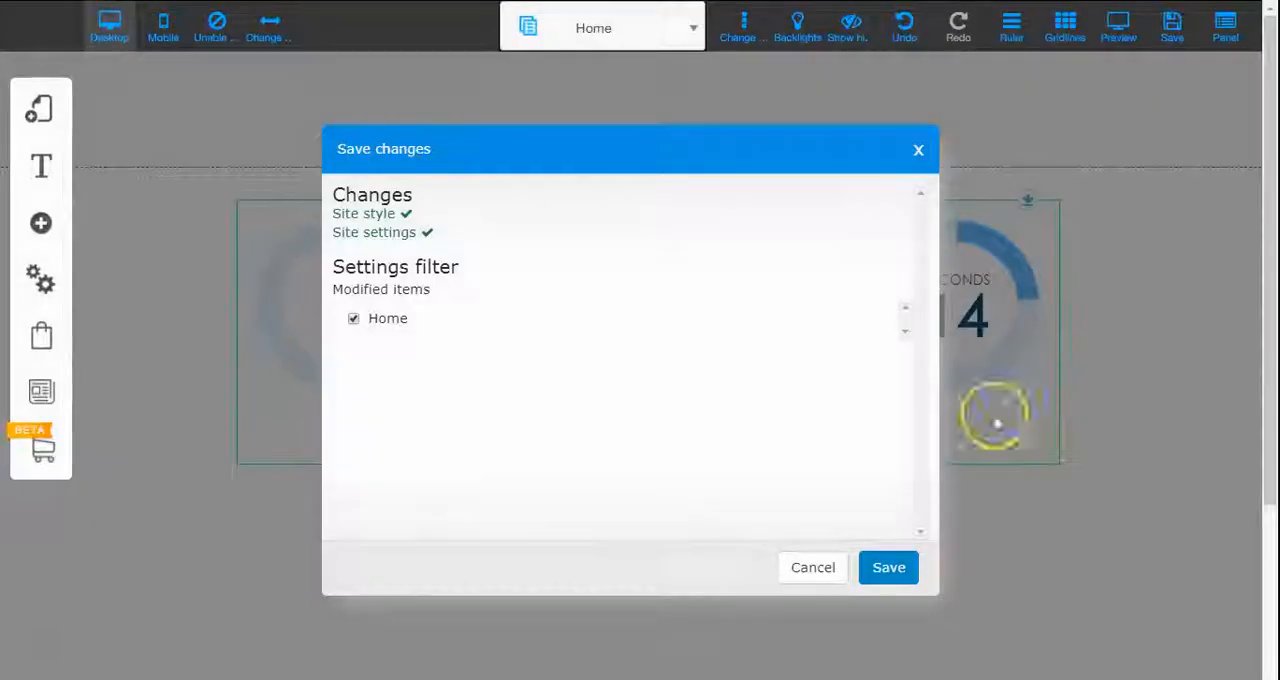
left_click(888, 569)
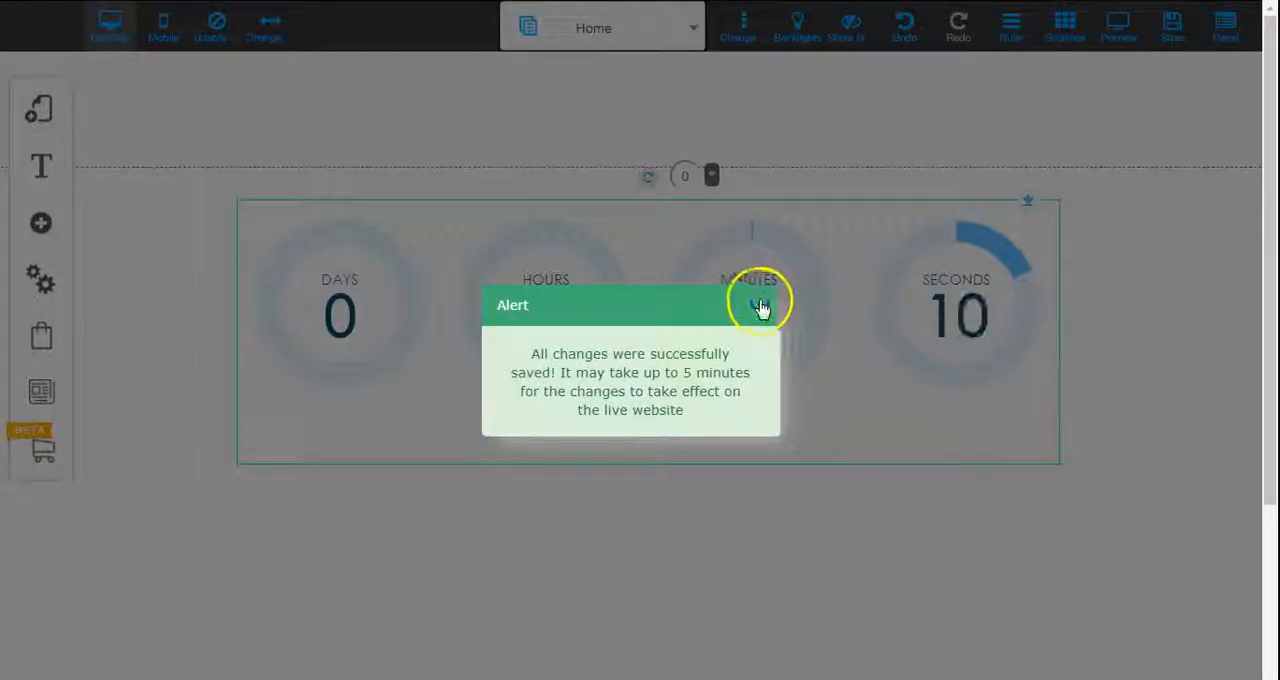
left_click(760, 305)
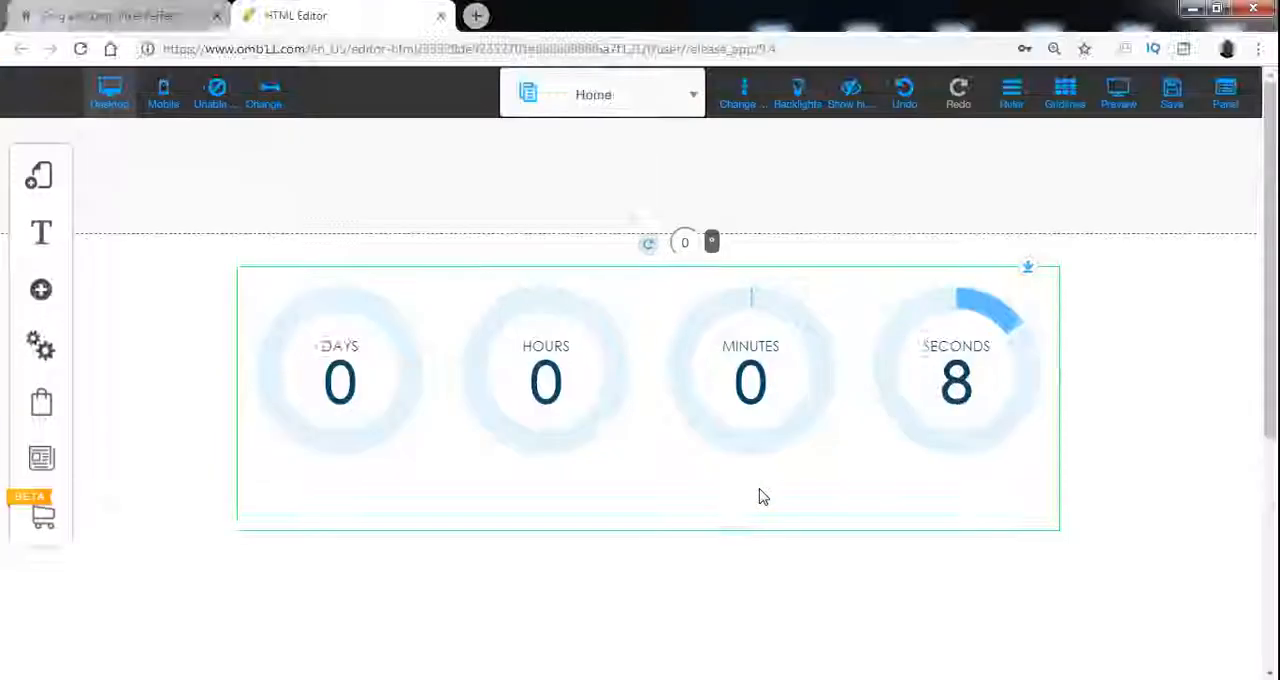
Step: View the published demo site to test the timer's redirect to the "Fin de la promo" page, and return to the HTML editor
left_click(190, 16)
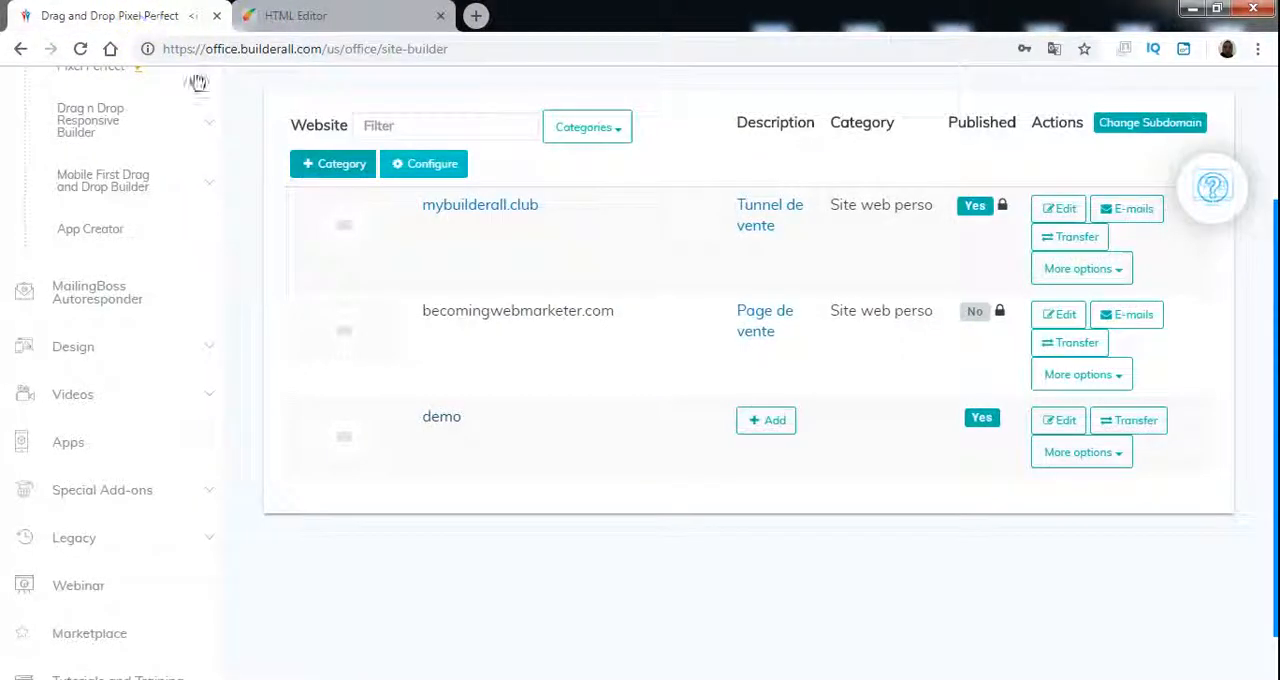
left_click(438, 417)
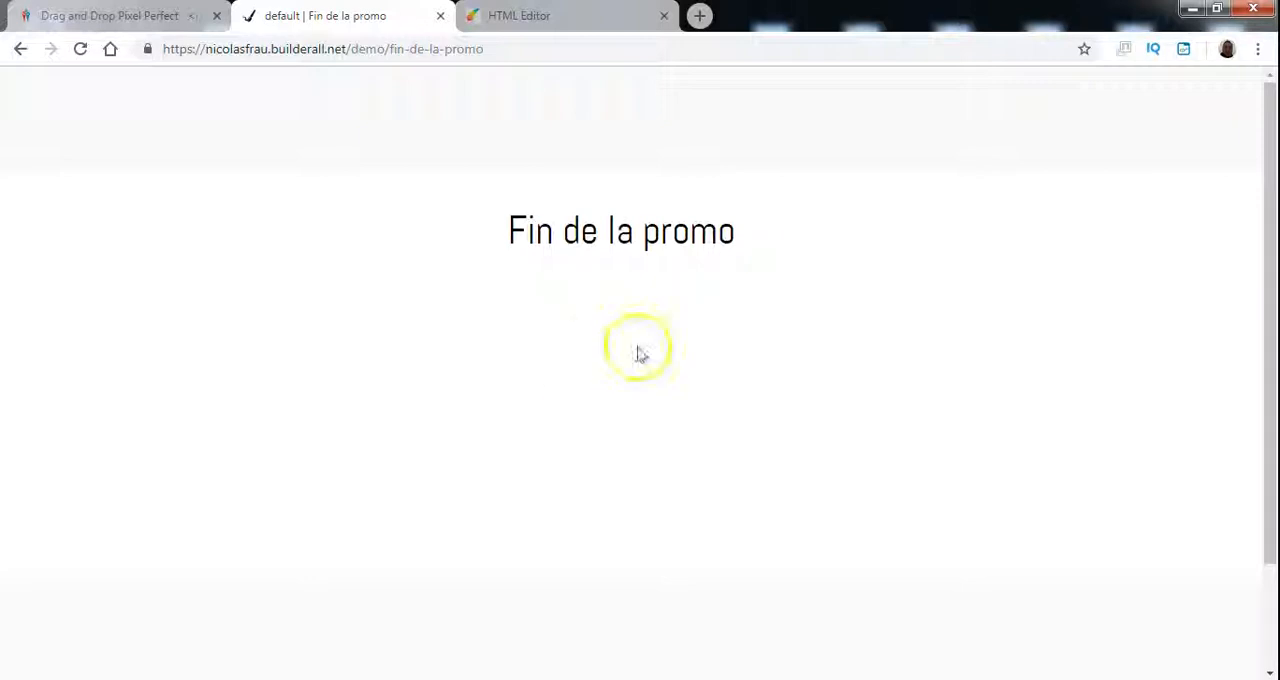
left_click(441, 19)
left_click(358, 22)
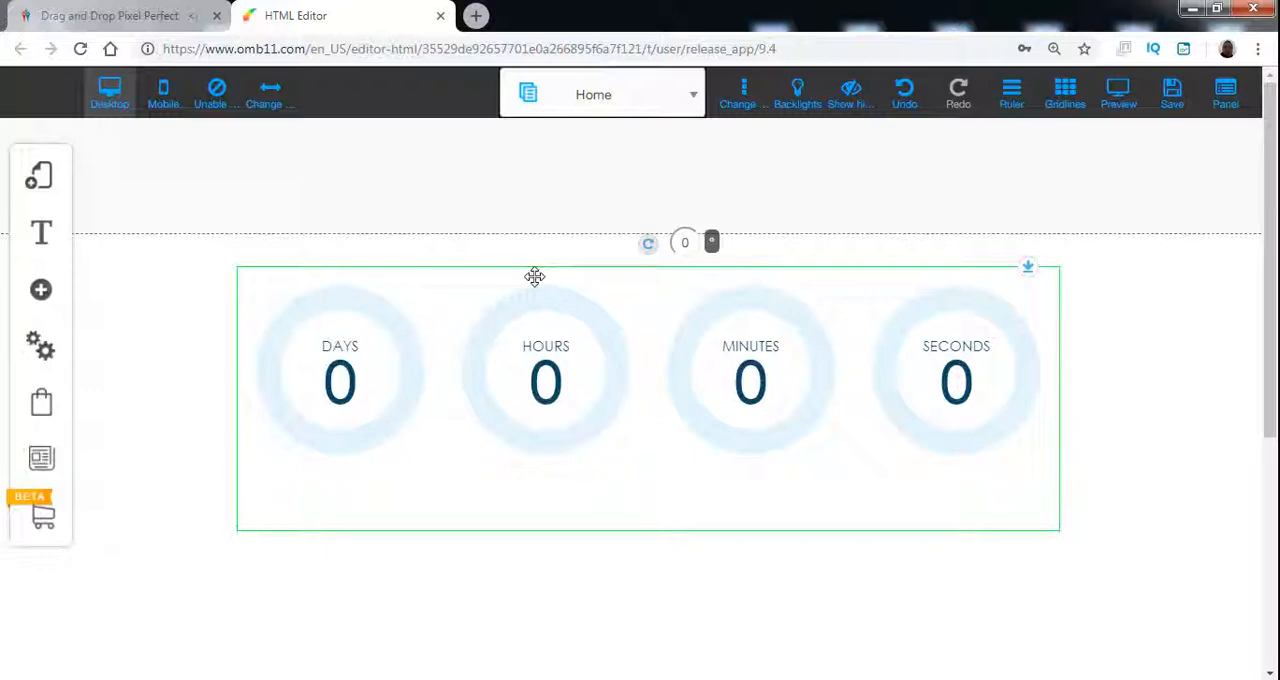
Step: Open the Home page timer's settings for editing
left_click(530, 275)
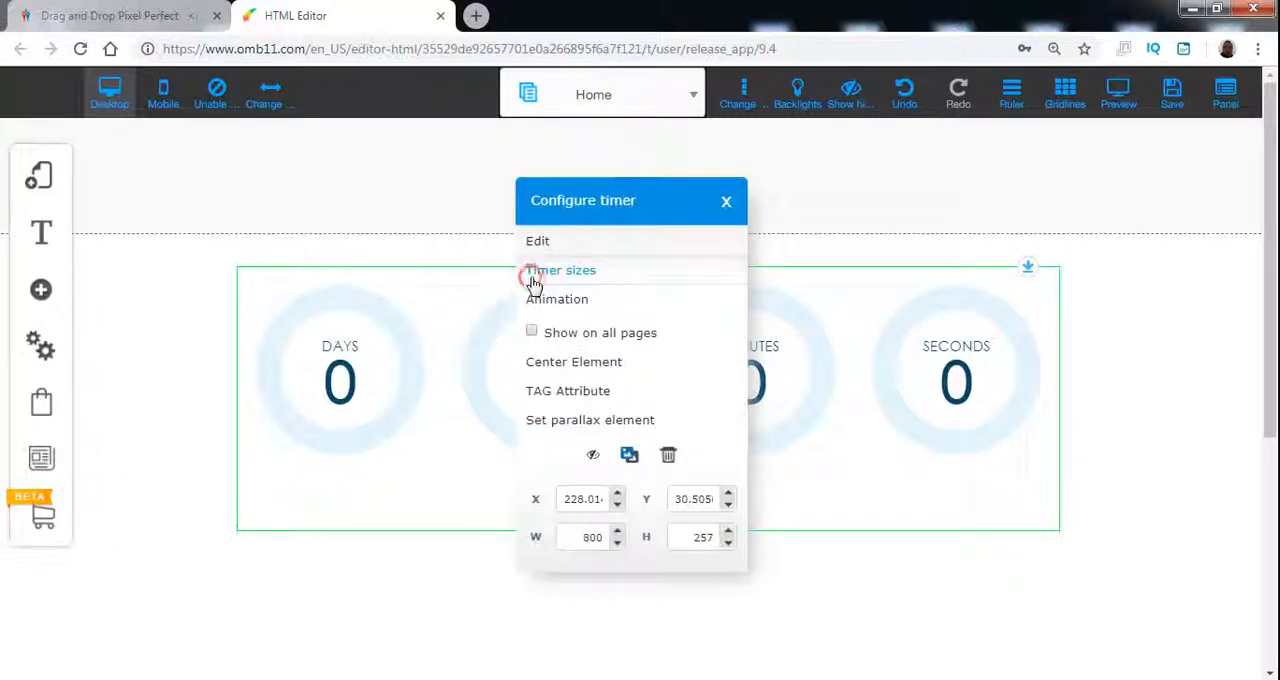
left_click(613, 250)
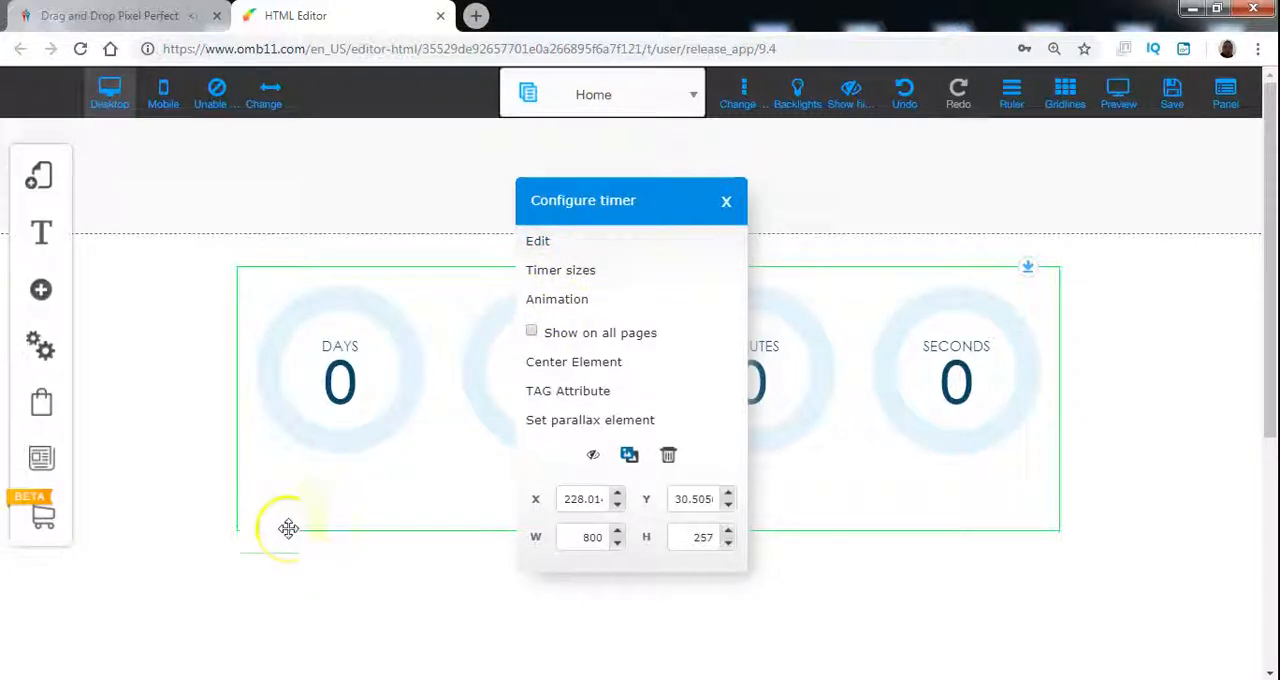